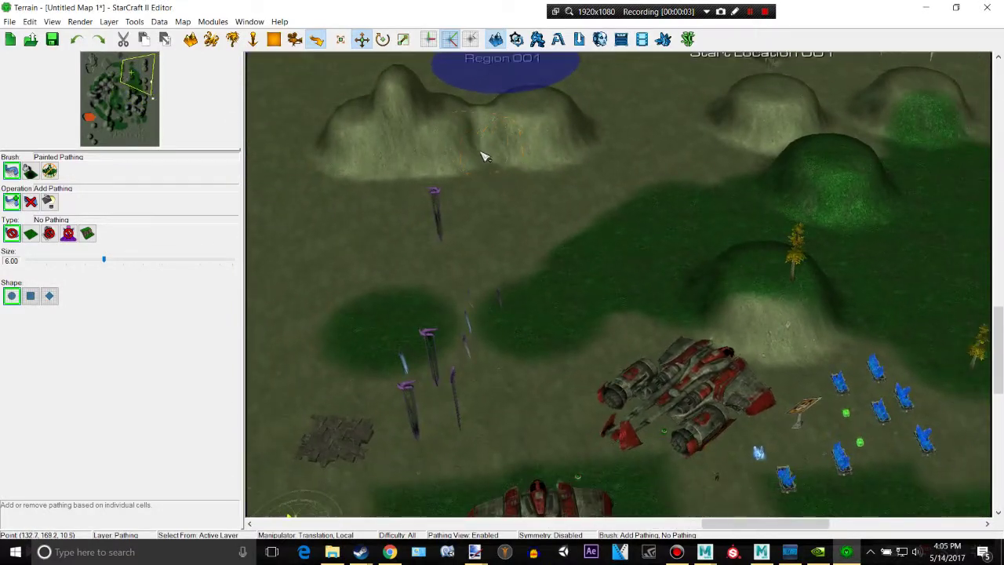
- Zoom out and tilt the view for an oblique look at the western hills
mouse_move(768, 250)
middle_mouse_down()
mouse_move(527, 157)
mouse_move(612, 193)
middle_mouse_up()
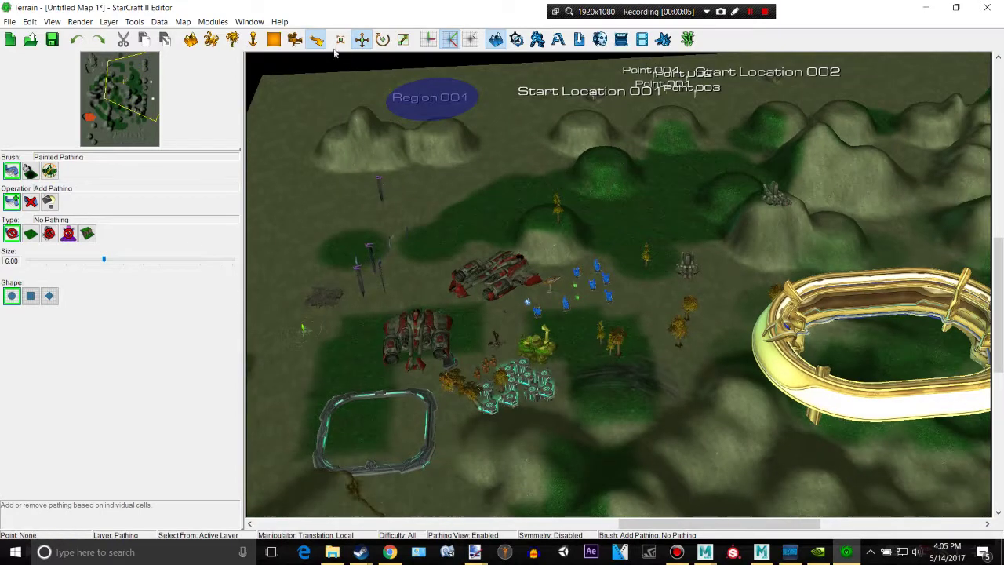
left_click(295, 39)
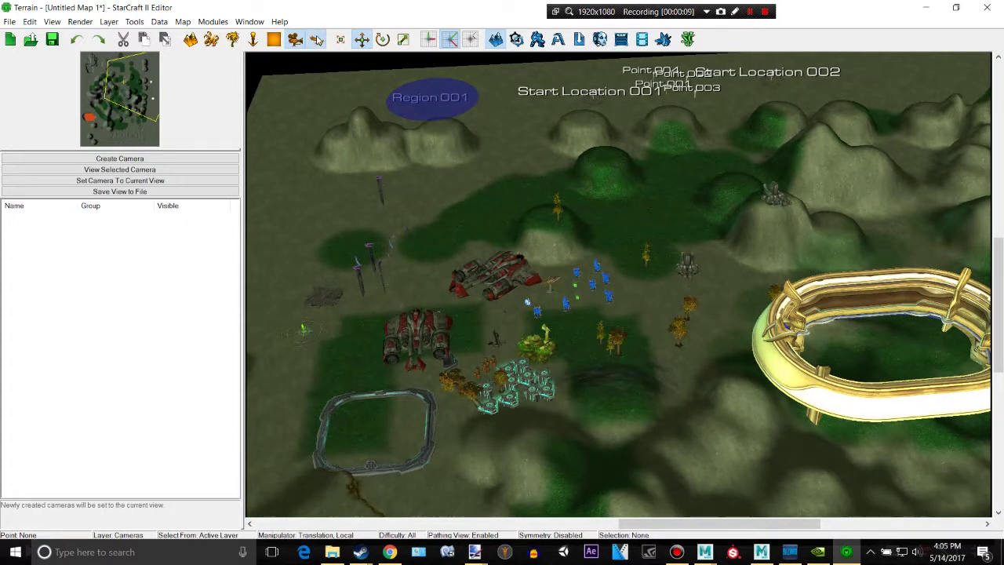
left_click(317, 45)
scroll(491, 205, "up", 2)
scroll(494, 225, "up", 2)
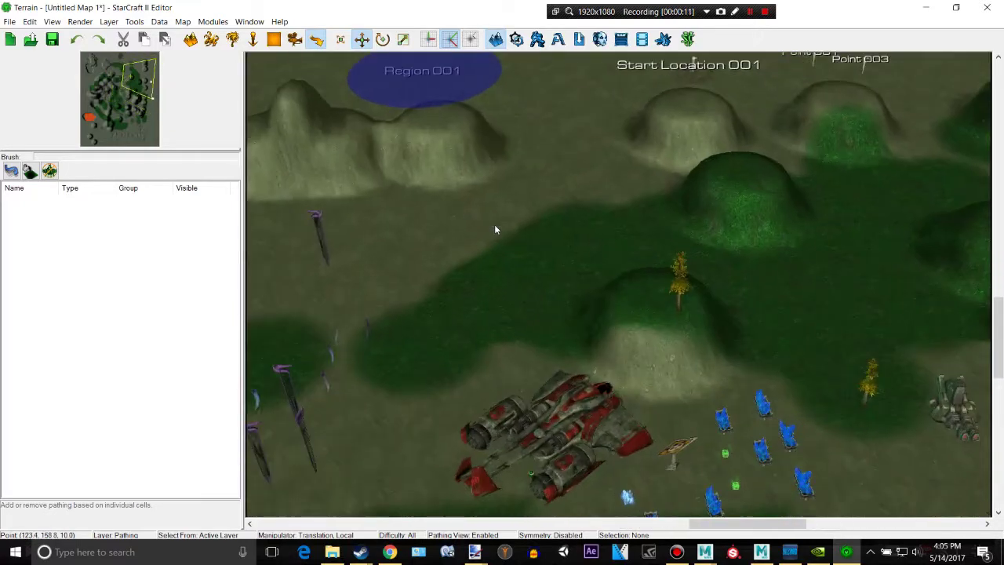
scroll(550, 246, "up", 1)
mouse_move(571, 244)
middle_mouse_down()
mouse_move(842, 235)
mouse_move(584, 153)
mouse_move(486, 161)
mouse_move(538, 188)
mouse_move(417, 85)
mouse_move(605, 206)
mouse_move(542, 398)
mouse_move(573, 313)
mouse_move(633, 408)
mouse_move(747, 297)
mouse_move(854, 316)
mouse_move(718, 386)
mouse_move(533, 296)
middle_mouse_up()
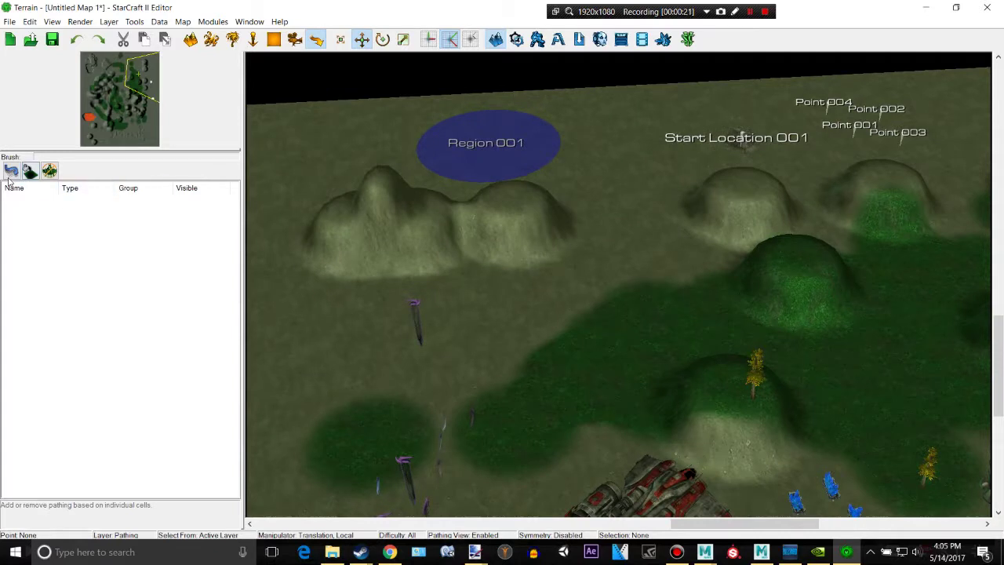
- Paint a red No Pathing patch with the Painted Pathing brush, left of the hills
left_click(12, 171)
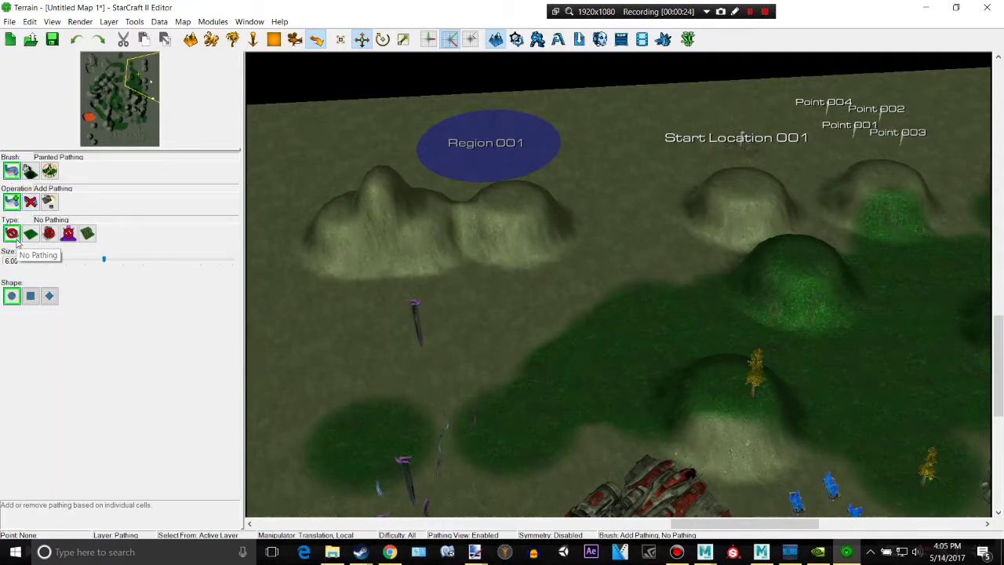
scroll(619, 233, "up", 3)
mouse_move(468, 299)
left_mouse_down()
mouse_move(528, 297)
mouse_move(502, 329)
mouse_move(455, 332)
mouse_move(455, 363)
mouse_move(530, 338)
left_mouse_up()
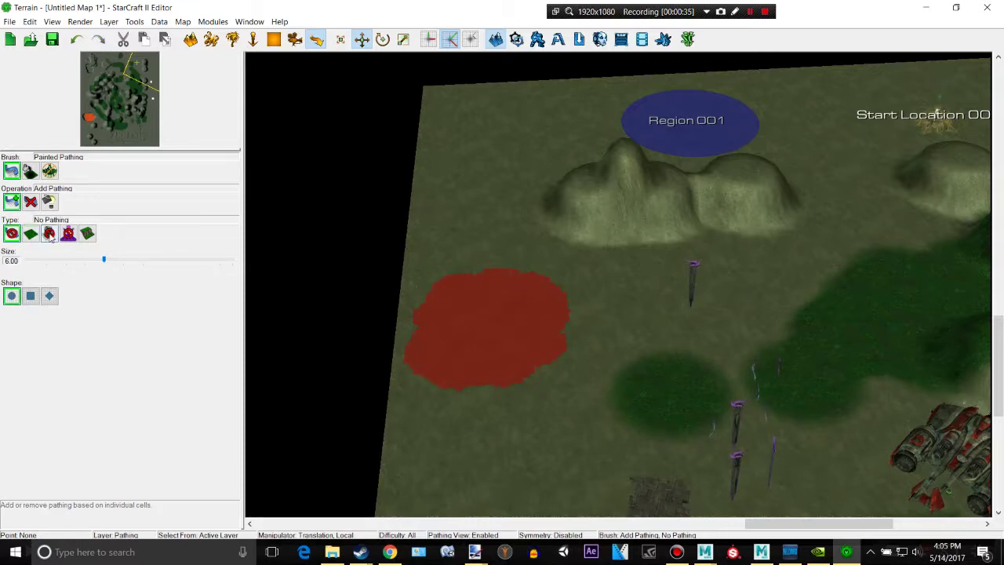
left_click(52, 234)
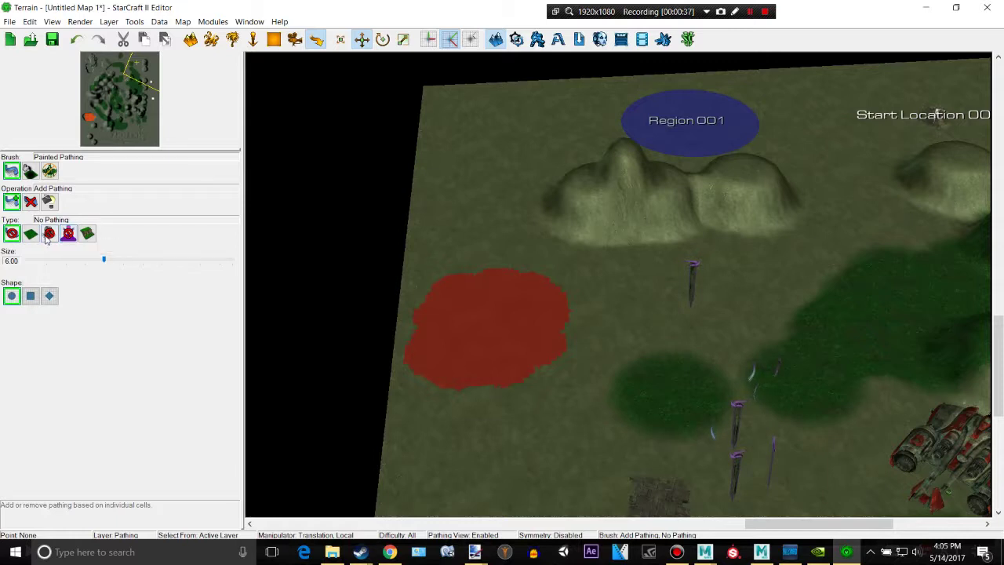
- Stack a yellow No Building zone over the red patch, topped by a blue No Burrowing band
mouse_move(506, 252)
left_mouse_down()
mouse_move(484, 325)
mouse_move(377, 340)
left_mouse_up()
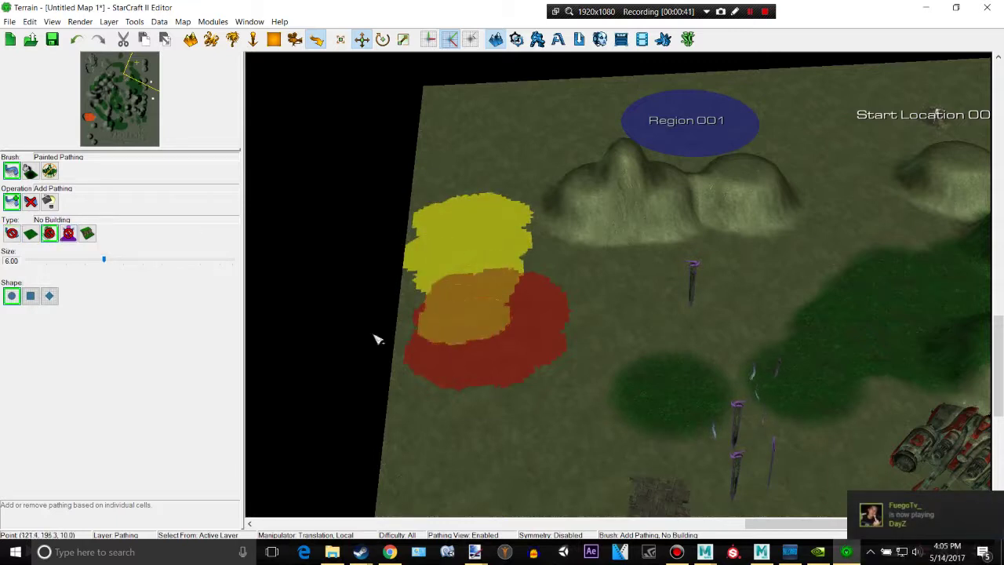
left_click(68, 233)
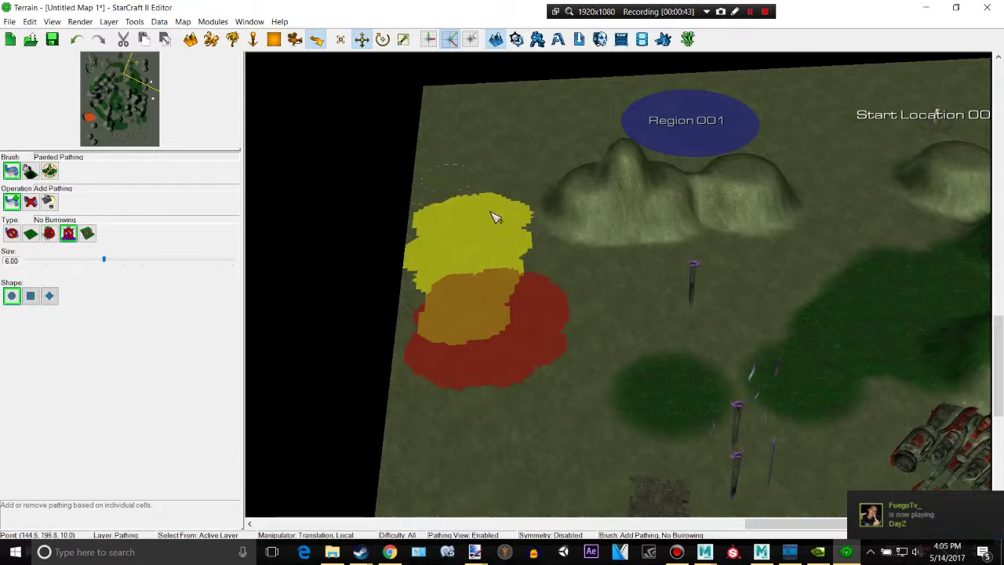
mouse_move(494, 217)
left_mouse_down()
mouse_move(431, 190)
mouse_move(492, 197)
mouse_move(493, 206)
mouse_move(522, 192)
left_mouse_up()
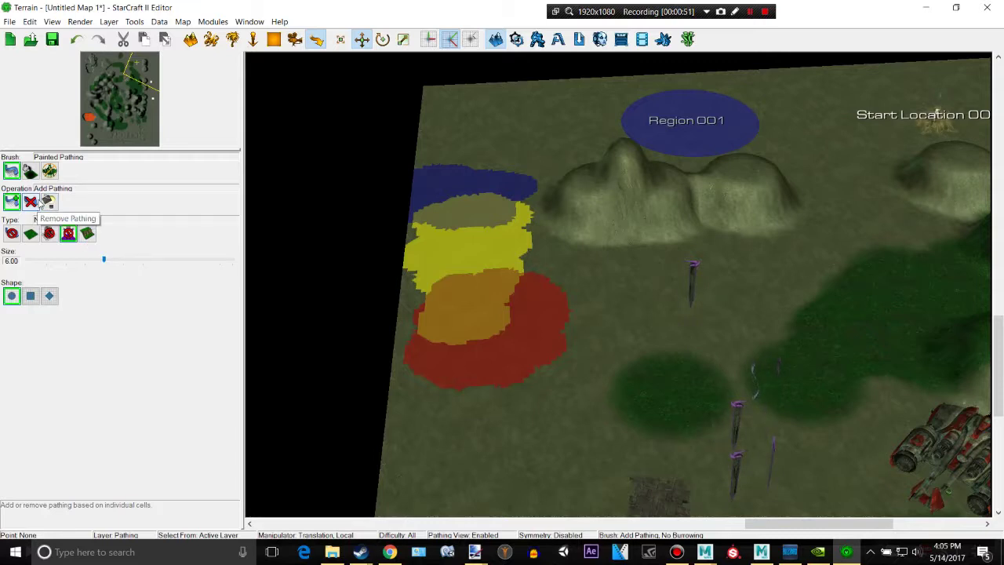
left_click(32, 203)
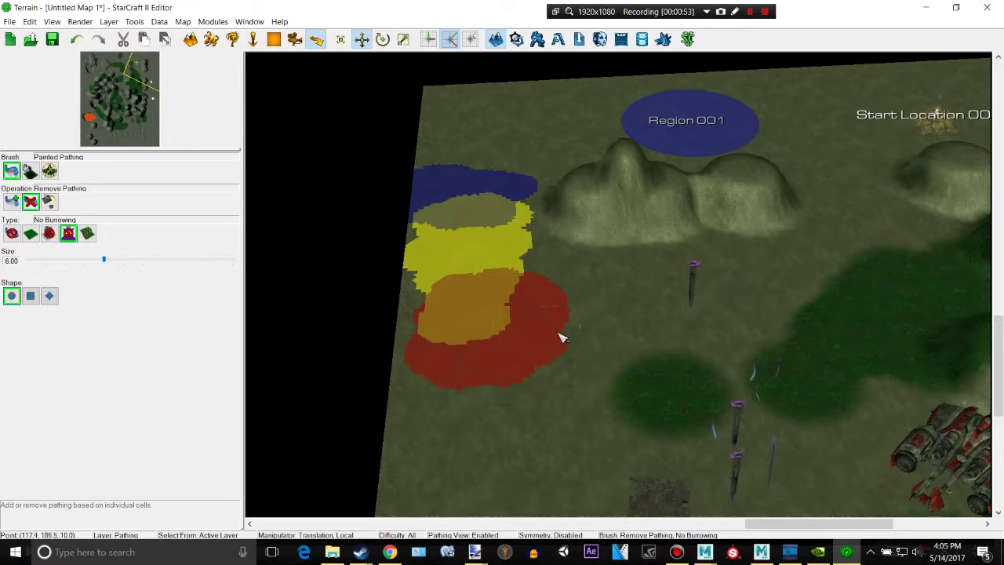
- Erase the red No Pathing patch and the lower part of the yellow No Building zone
left_click(12, 233)
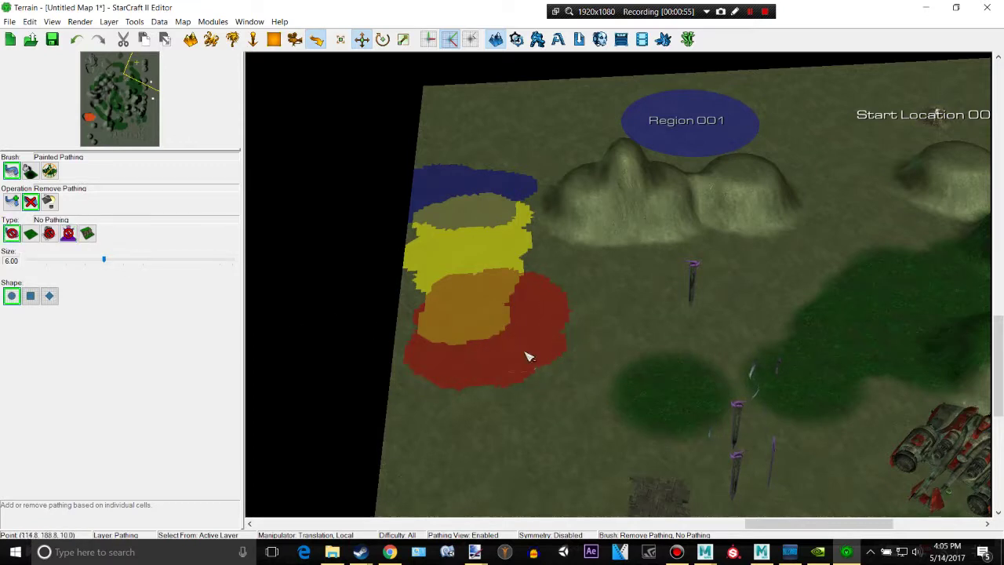
mouse_move(527, 352)
left_mouse_down()
mouse_move(471, 382)
mouse_move(455, 330)
mouse_move(437, 343)
mouse_move(515, 289)
mouse_move(455, 284)
mouse_move(417, 321)
left_mouse_up()
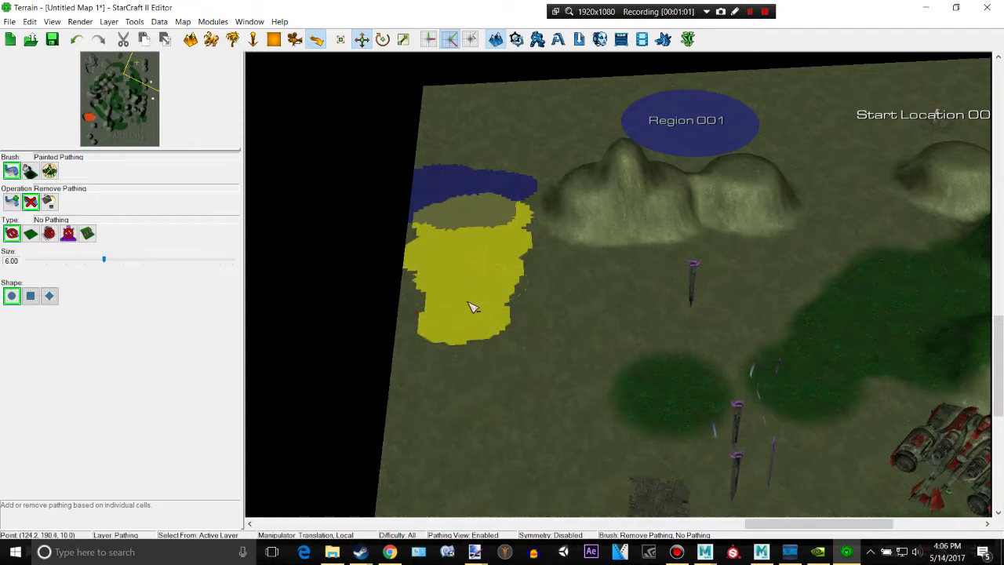
left_click(49, 236)
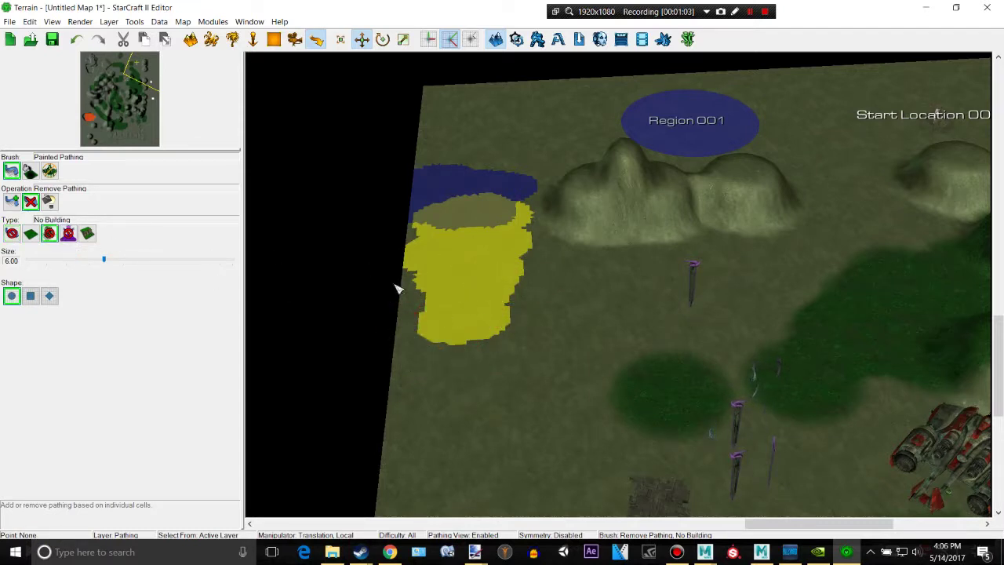
mouse_move(506, 306)
left_mouse_down()
mouse_move(422, 287)
mouse_move(482, 321)
mouse_move(358, 294)
mouse_move(465, 311)
left_mouse_up()
- Repaint red No Pathing just below the remaining yellow band
left_click(12, 201)
left_click(12, 234)
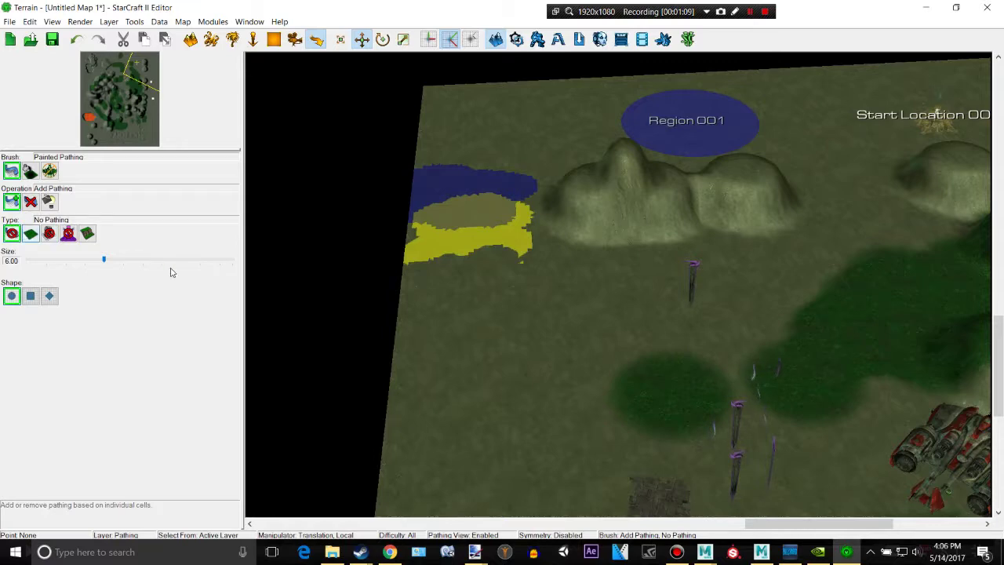
mouse_move(426, 276)
left_mouse_down()
mouse_move(502, 275)
mouse_move(455, 267)
mouse_move(402, 304)
mouse_move(436, 299)
left_mouse_up()
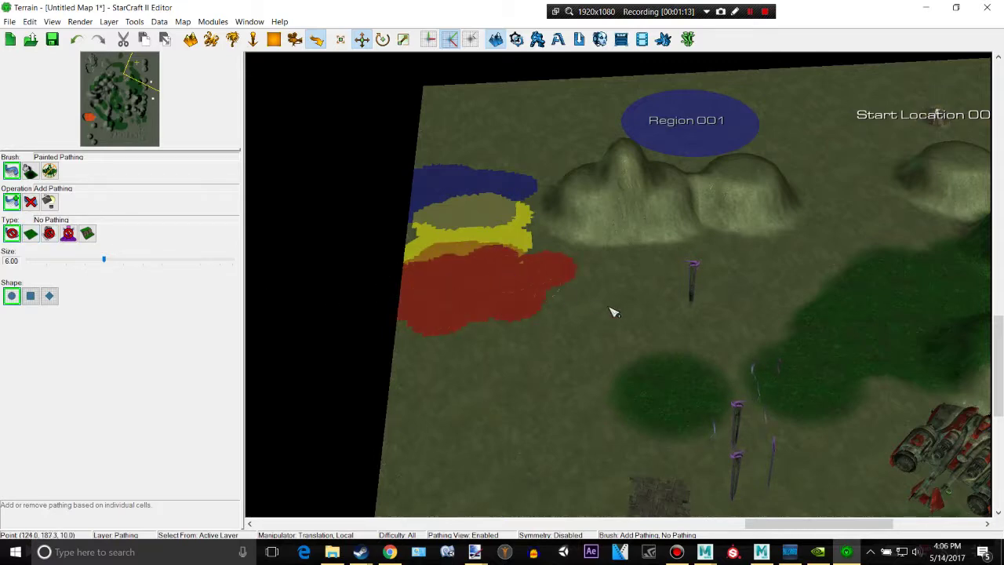
scroll(594, 307, "down", 5)
scroll(722, 305, "down", 3)
middle_click_drag(740, 287, 733, 255)
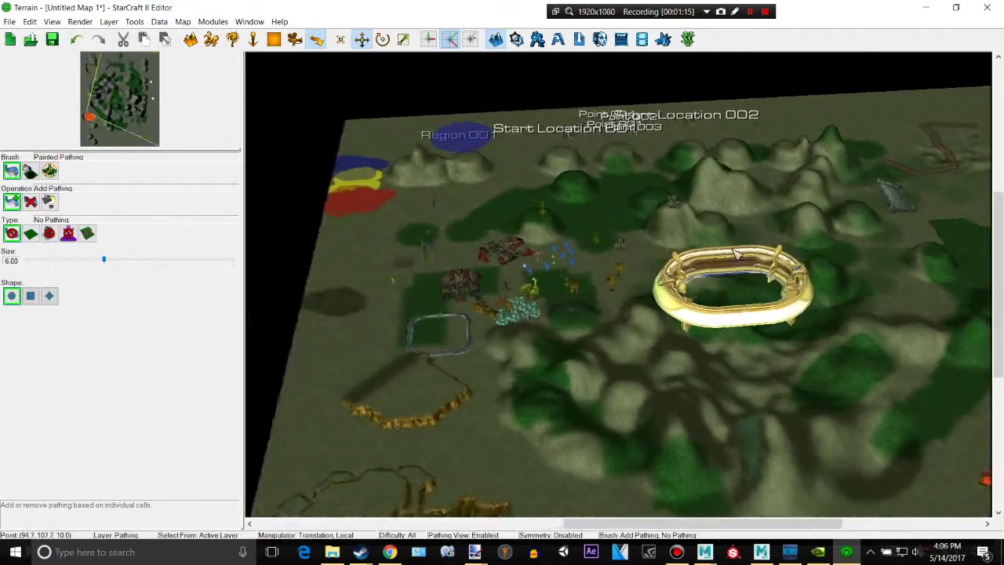
scroll(782, 271, "up", 3)
scroll(823, 337, "up", 2)
scroll(867, 345, "up", 2)
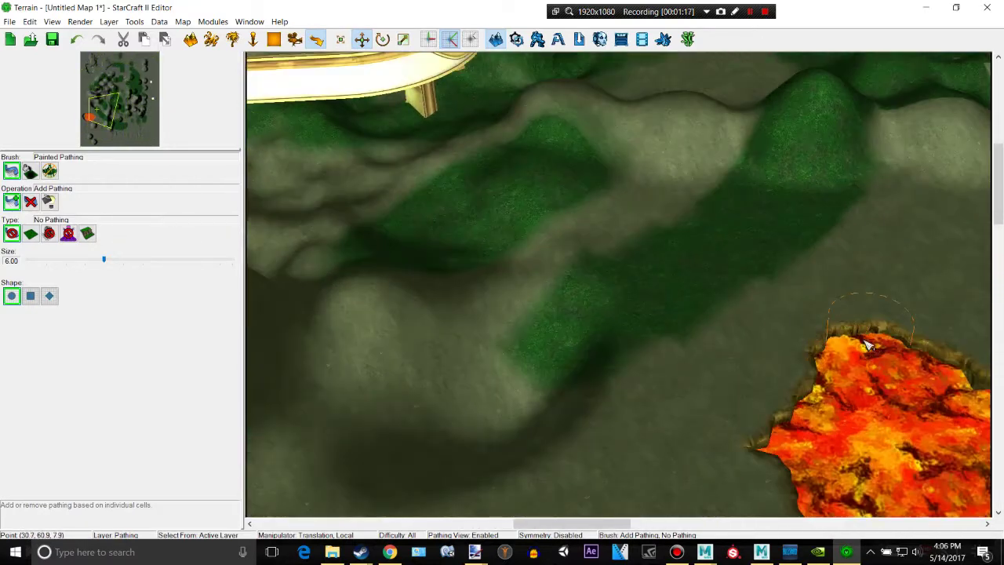
middle_click_drag(867, 345, 539, 269)
mouse_move(510, 312)
left_mouse_down()
mouse_move(478, 348)
mouse_move(466, 278)
left_mouse_up()
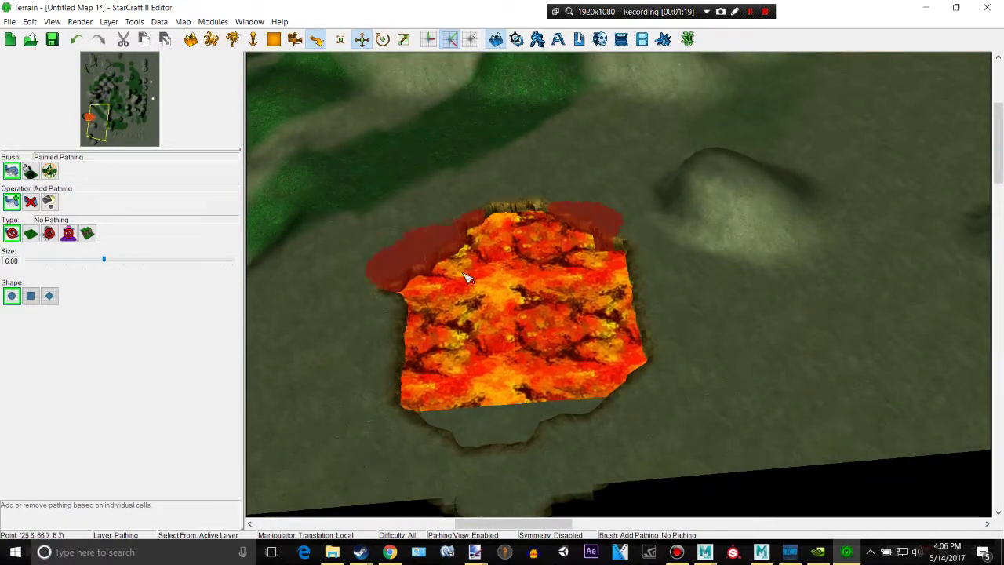
key("ctrl+z")
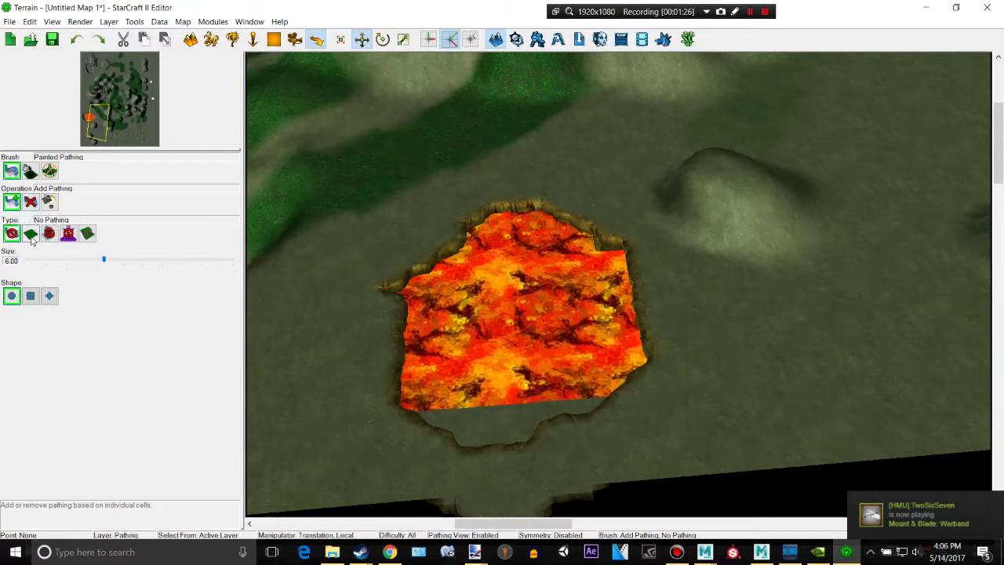
left_click(30, 233)
- Paint green Ground pathing around the lava pit, then undo it
left_click_drag(381, 360, 628, 355)
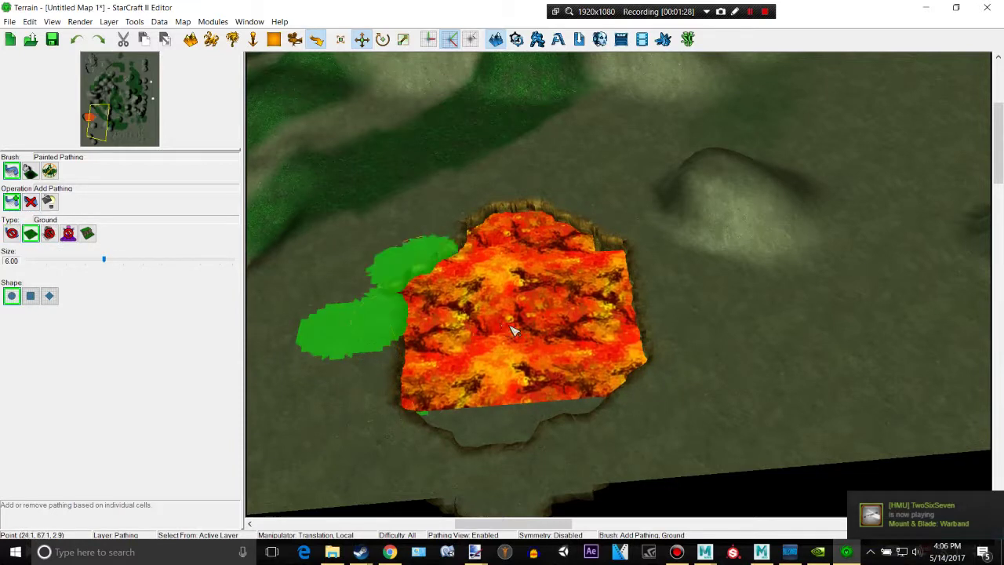
scroll(485, 371, "up", 2)
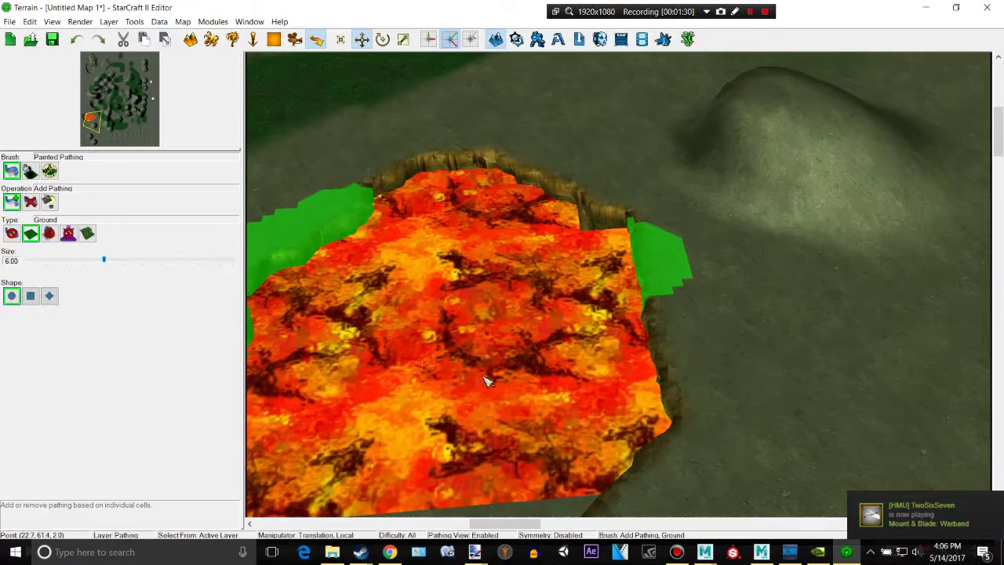
scroll(408, 377, "down", 2)
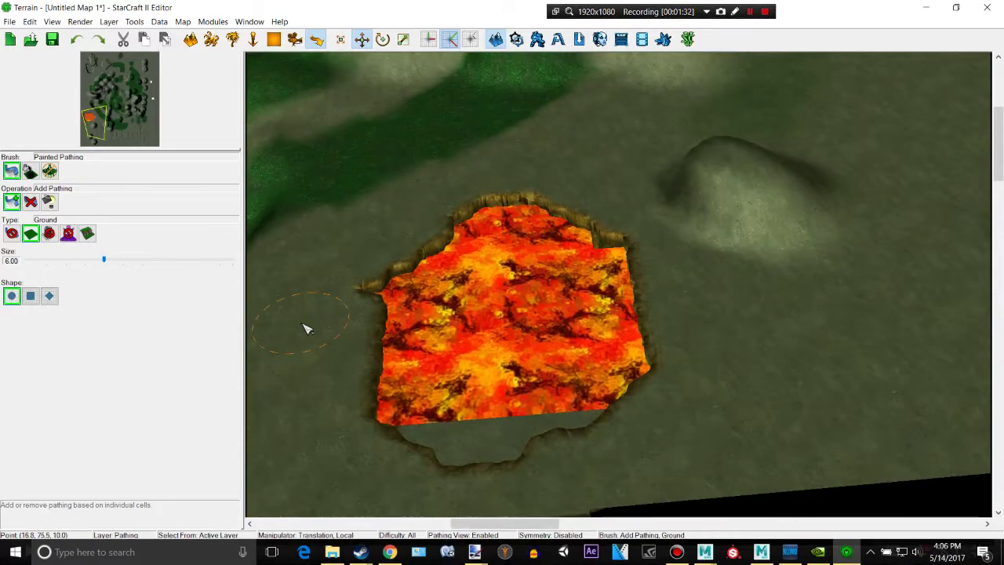
left_click_drag(306, 328, 722, 343)
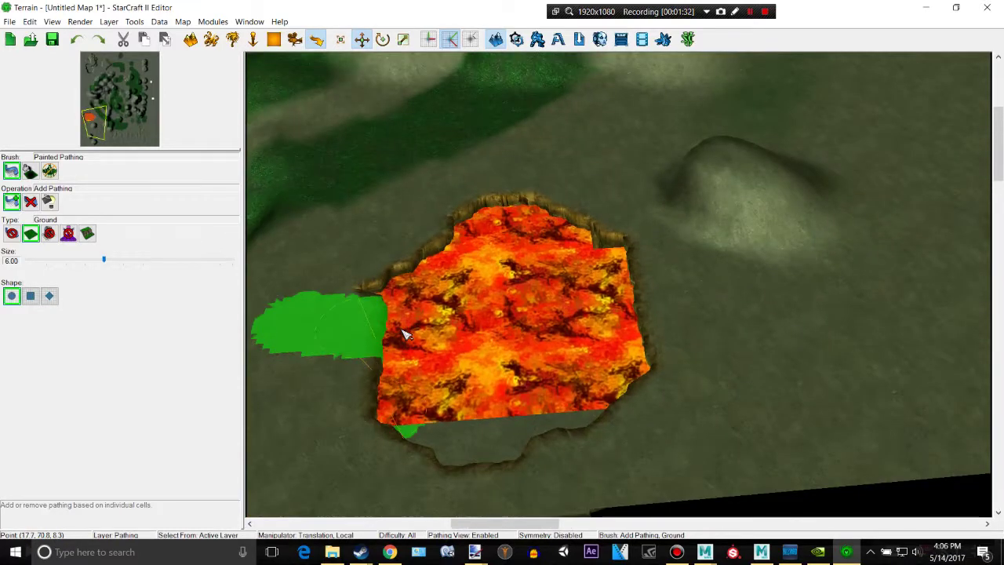
scroll(722, 343, "up", 5)
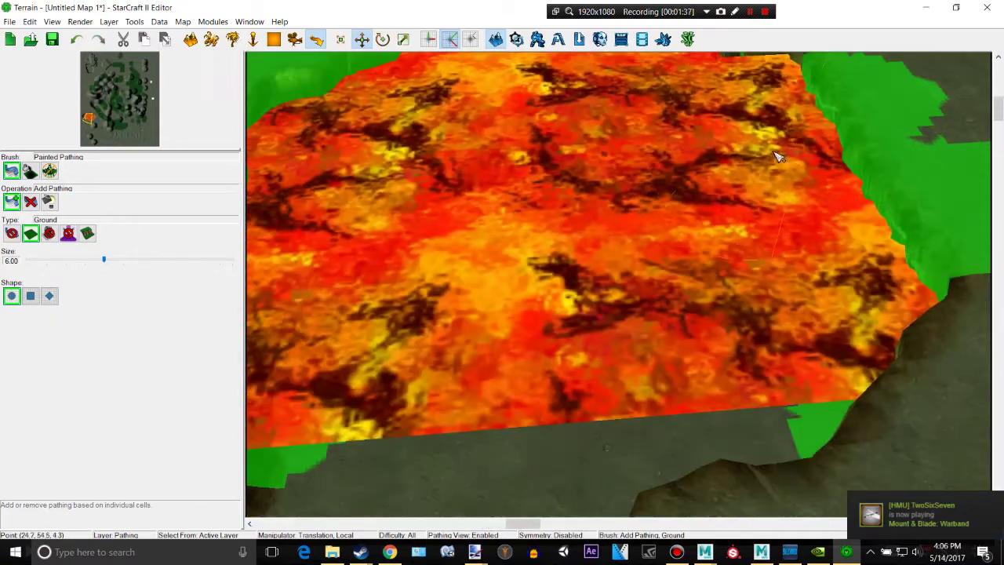
scroll(661, 319, "up", 2)
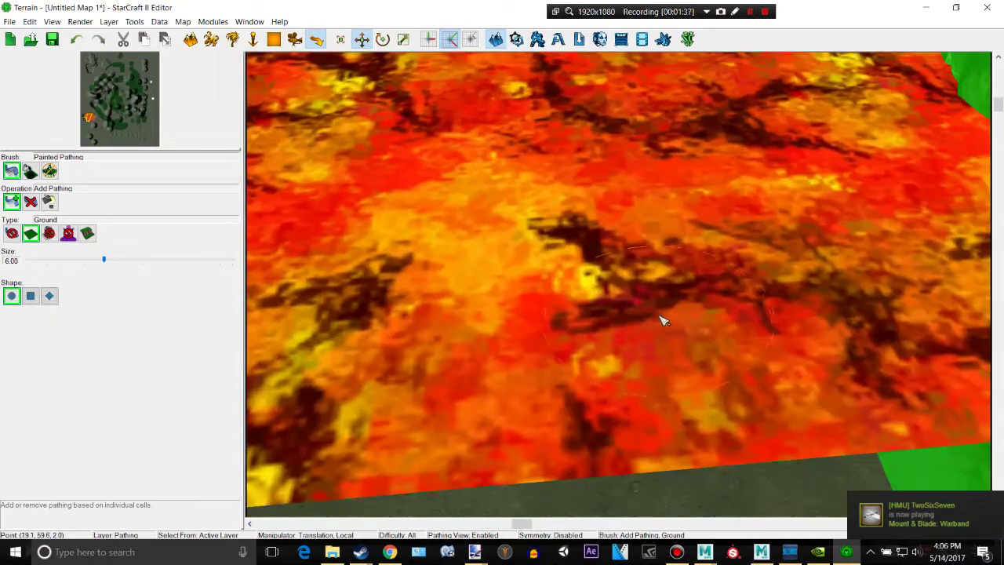
scroll(650, 336, "up", 1)
scroll(650, 343, "up", 1)
scroll(642, 329, "up", 1)
scroll(642, 329, "down", 2)
scroll(642, 329, "down", 2)
scroll(623, 322, "down", 2)
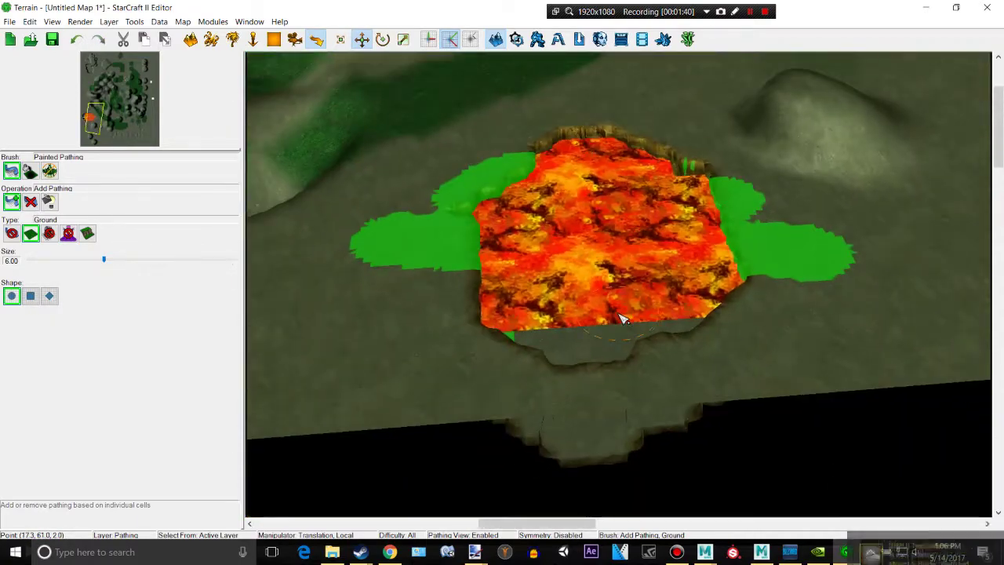
scroll(619, 316, "down", 2)
scroll(546, 267, "up", 1)
scroll(428, 338, "up", 1)
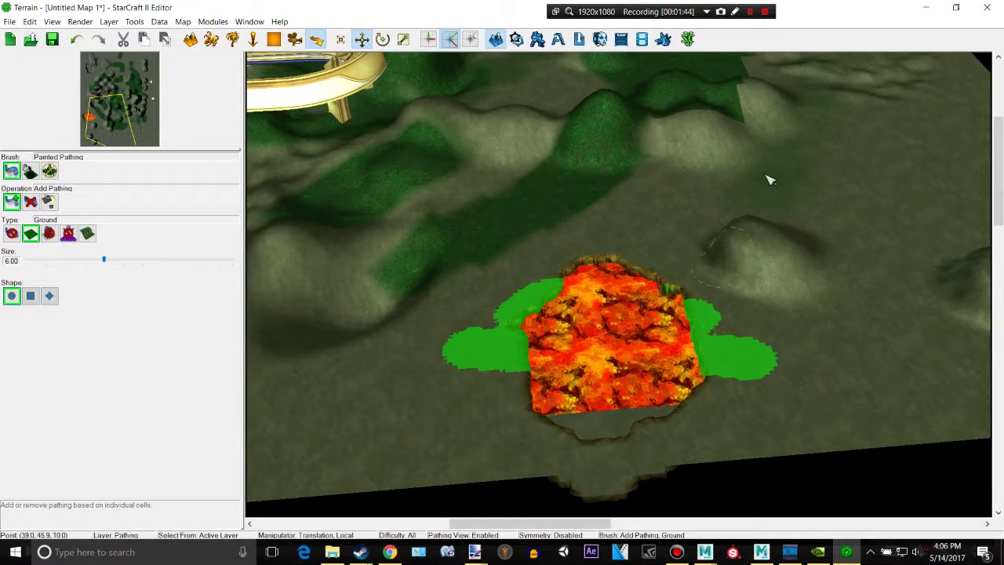
key("ctrl+z")
- Grow the green Ground patch below Region 001 to cover the hillside
key("Up")
key("Left")
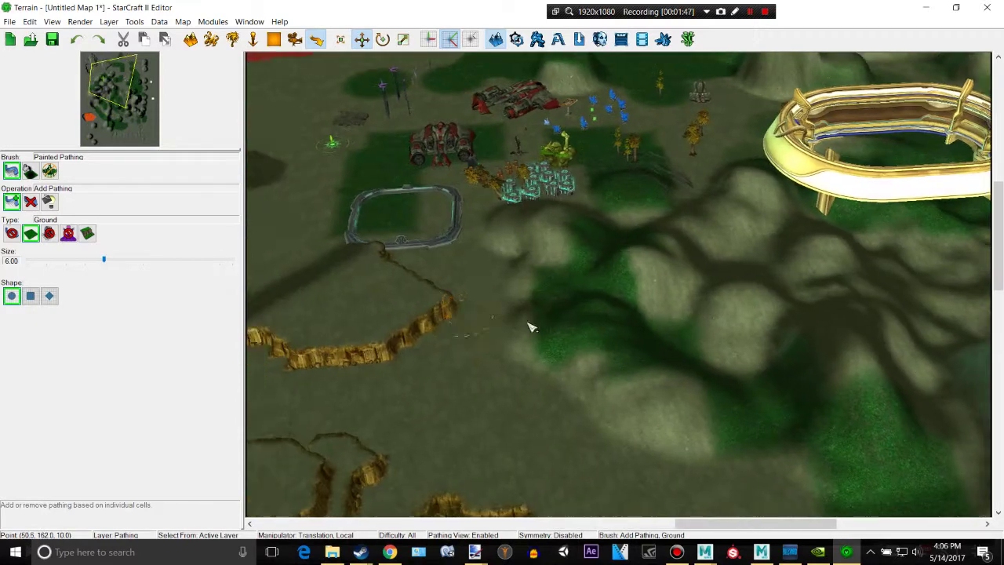
key("Up")
key("Right")
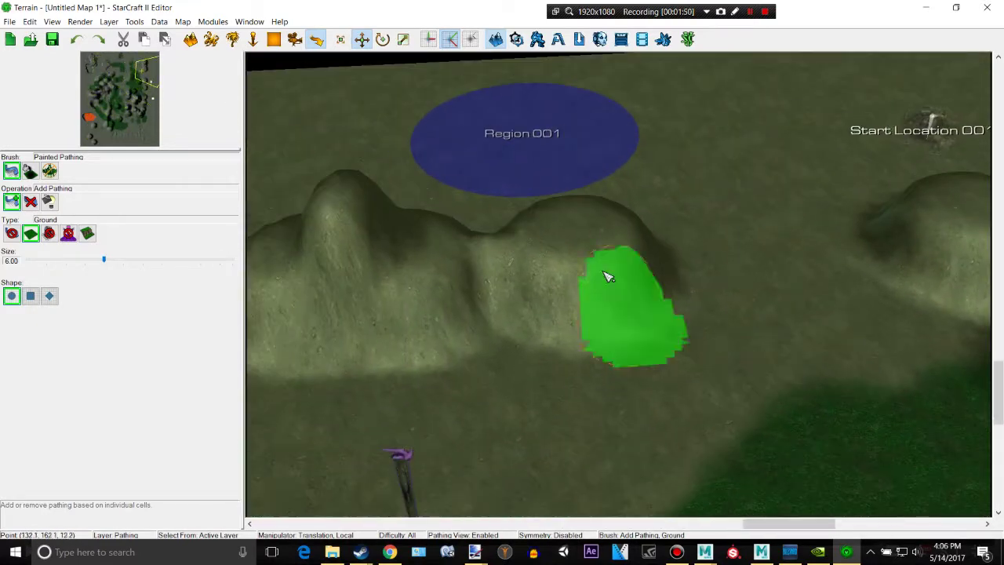
left_click_drag(607, 276, 528, 240)
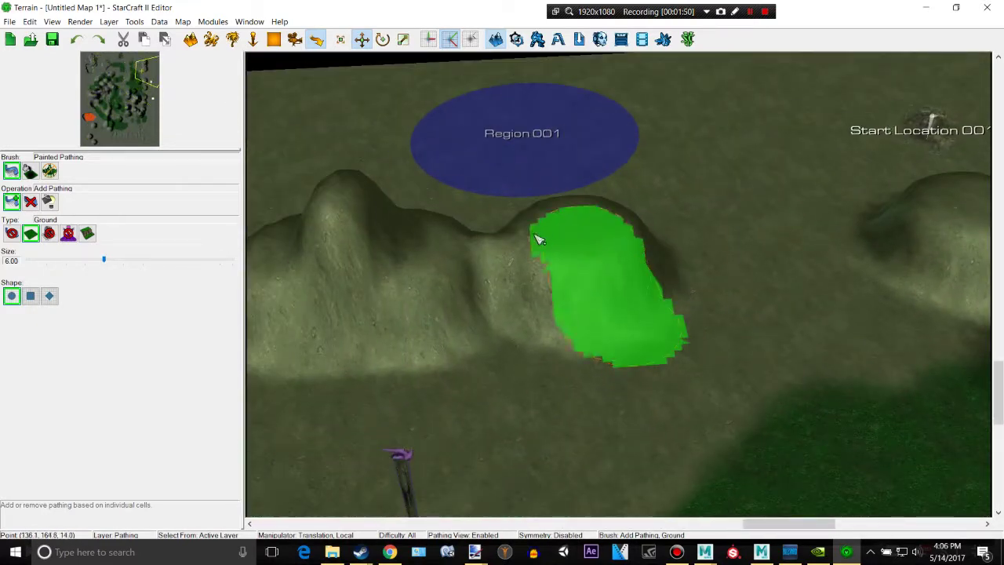
scroll(700, 371, "up", 2)
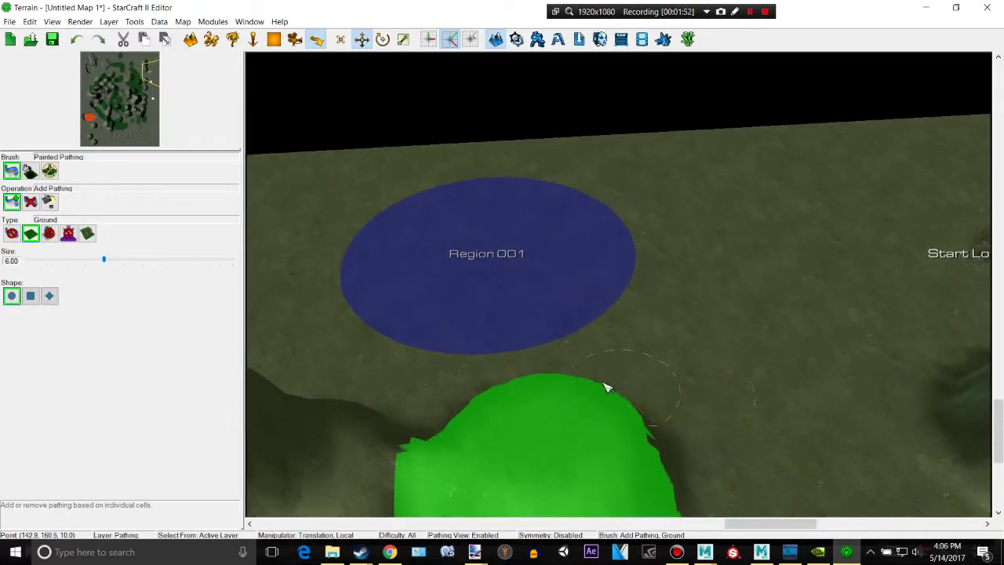
mouse_move(499, 400)
left_mouse_down()
mouse_move(551, 385)
mouse_move(634, 455)
mouse_move(649, 424)
mouse_move(620, 471)
left_mouse_up()
mouse_move(477, 439)
left_mouse_down()
mouse_move(448, 426)
mouse_move(504, 440)
left_mouse_up()
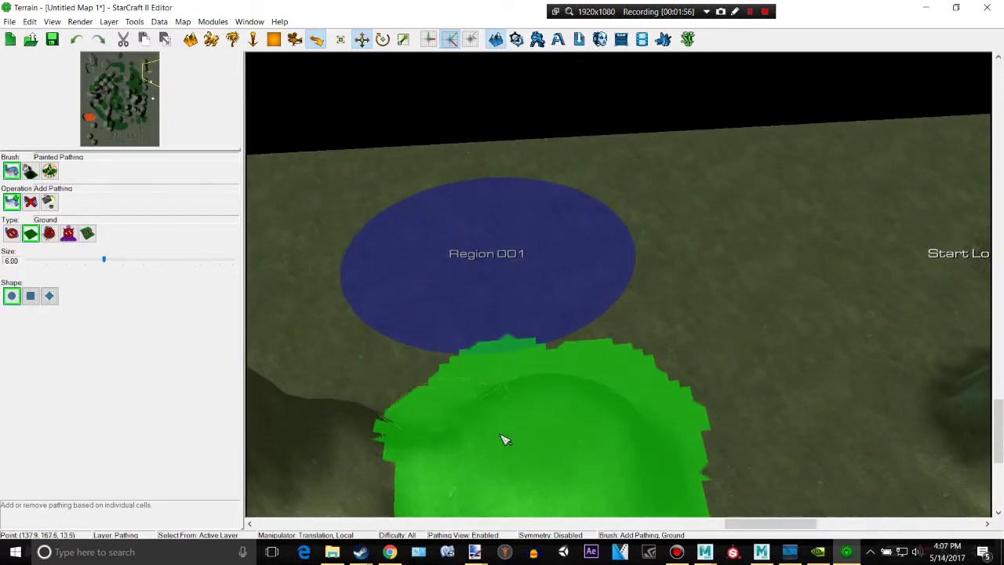
scroll(686, 403, "down", 3)
mouse_move(547, 350)
left_mouse_down()
mouse_move(557, 372)
mouse_move(630, 384)
mouse_move(655, 327)
left_mouse_up()
- Pan and zoom the view toward the paint along the map's left edge
key("Up")
key("Right")
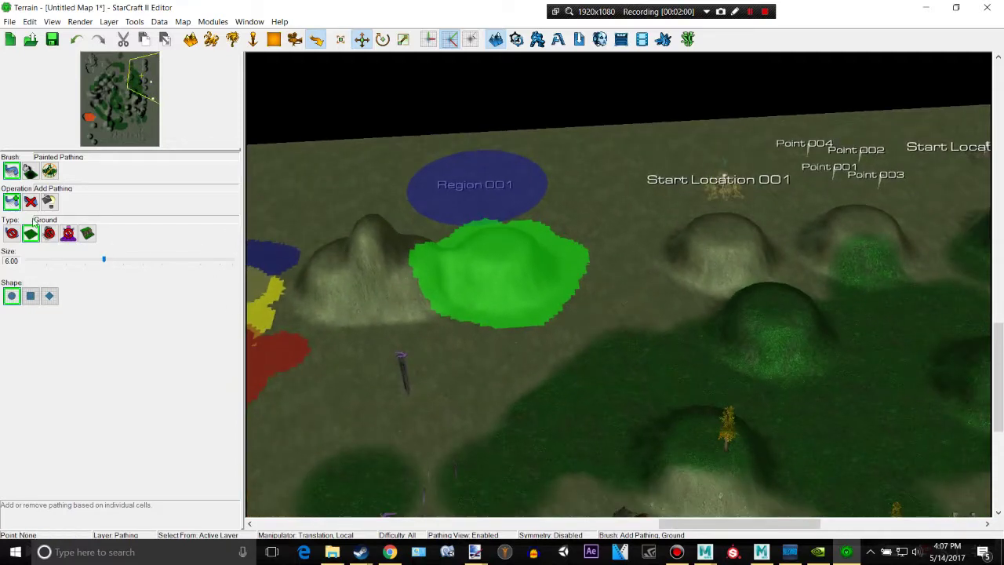
scroll(657, 354, "down", 5)
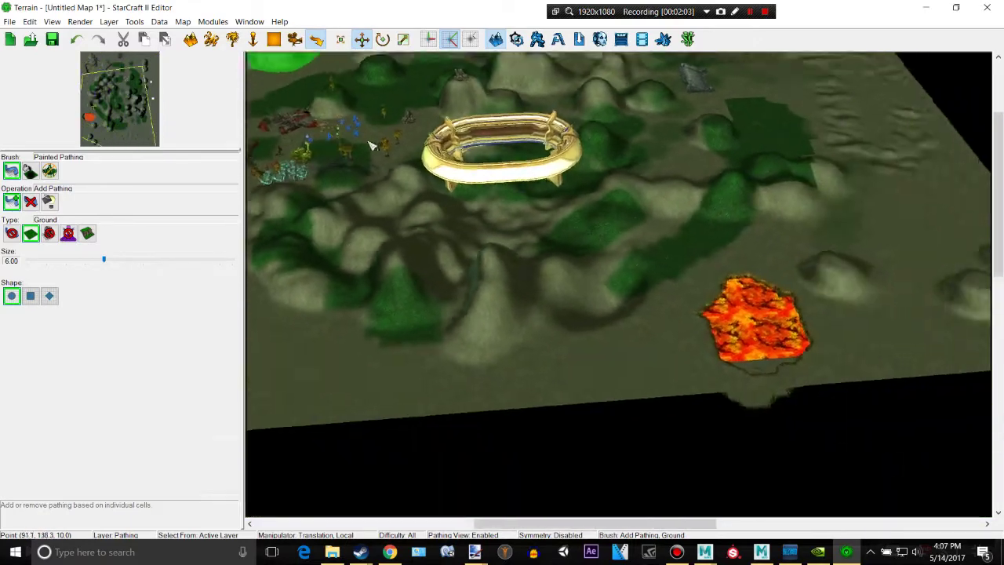
scroll(520, 266, "down", 3)
scroll(520, 272, "up", 3)
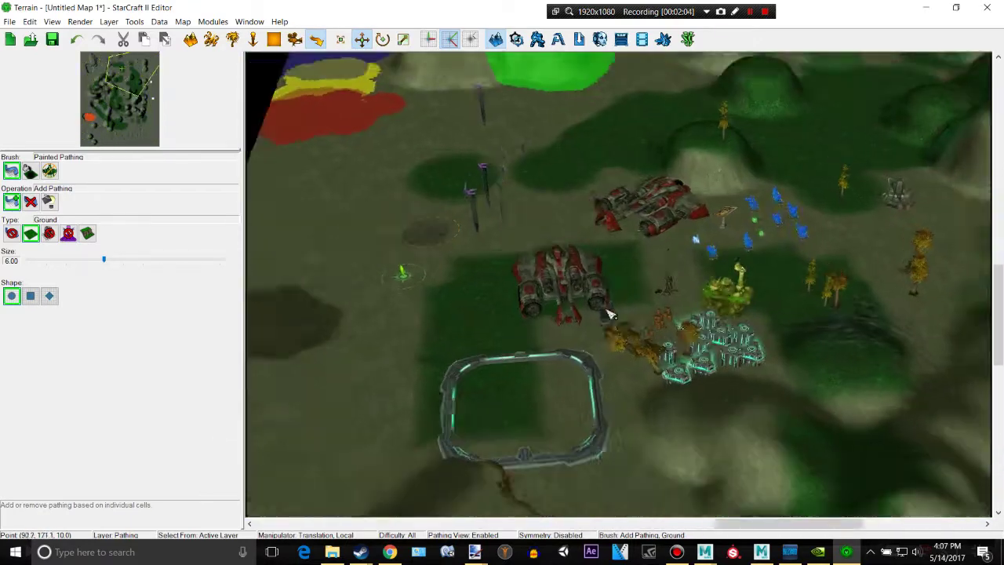
scroll(514, 245, "up", 3)
scroll(558, 251, "up", 1)
scroll(589, 267, "up", 1)
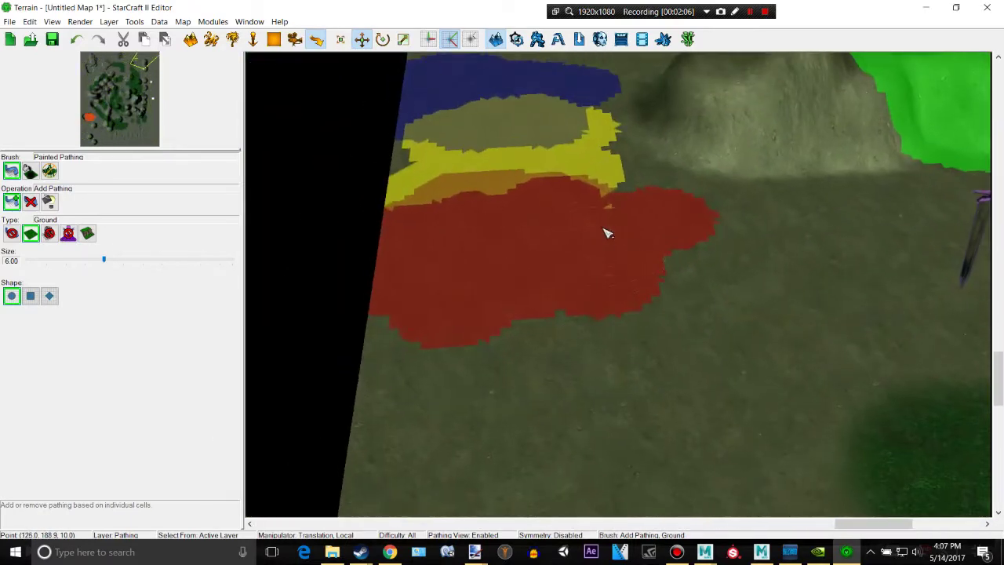
left_click(12, 234)
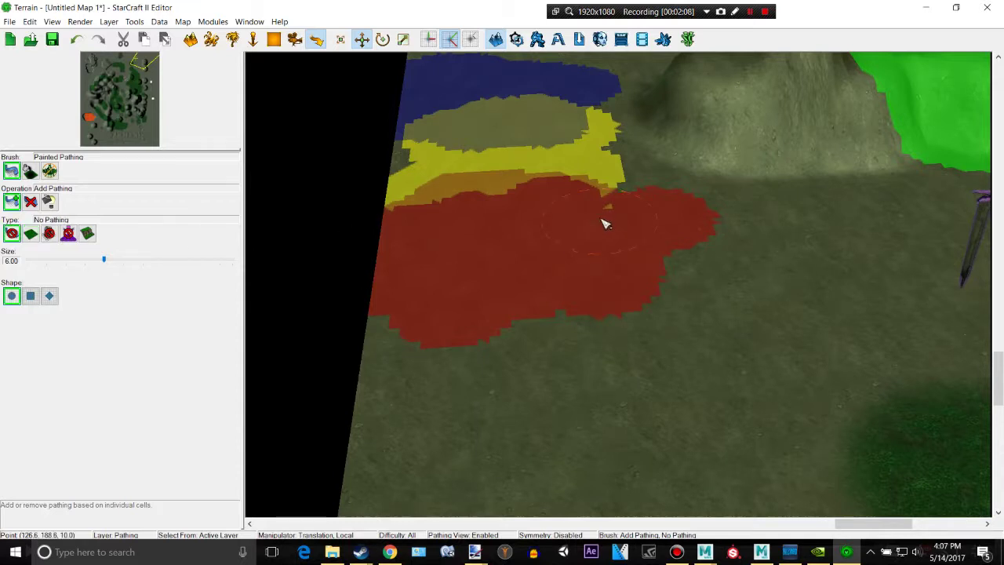
- Widen the red No Pathing area downward and drop No Fly Zone 001 onto it
mouse_move(664, 293)
left_mouse_down()
mouse_move(570, 325)
mouse_move(353, 318)
mouse_move(685, 252)
mouse_move(570, 366)
mouse_move(406, 363)
left_mouse_up()
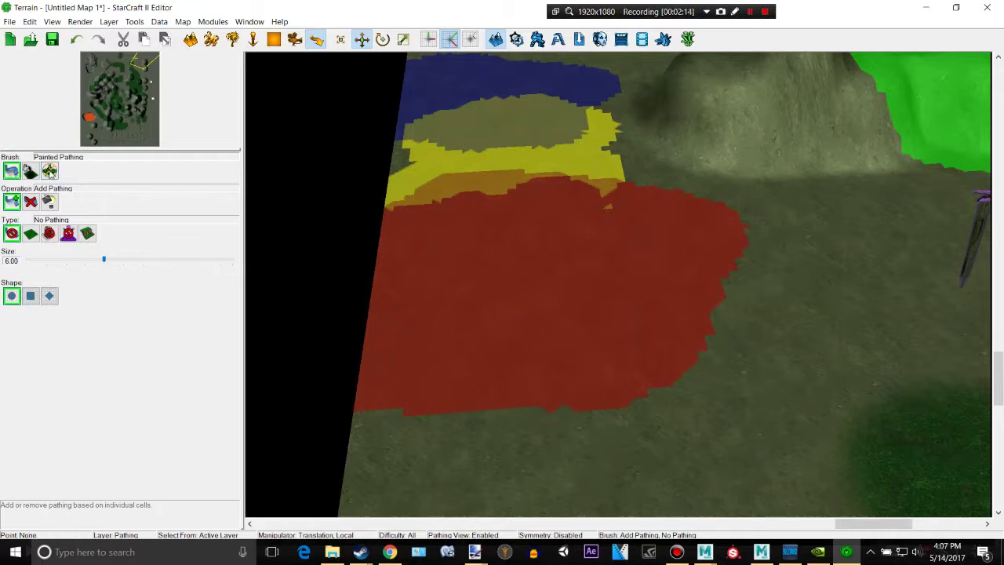
left_click(50, 171)
left_click(541, 255)
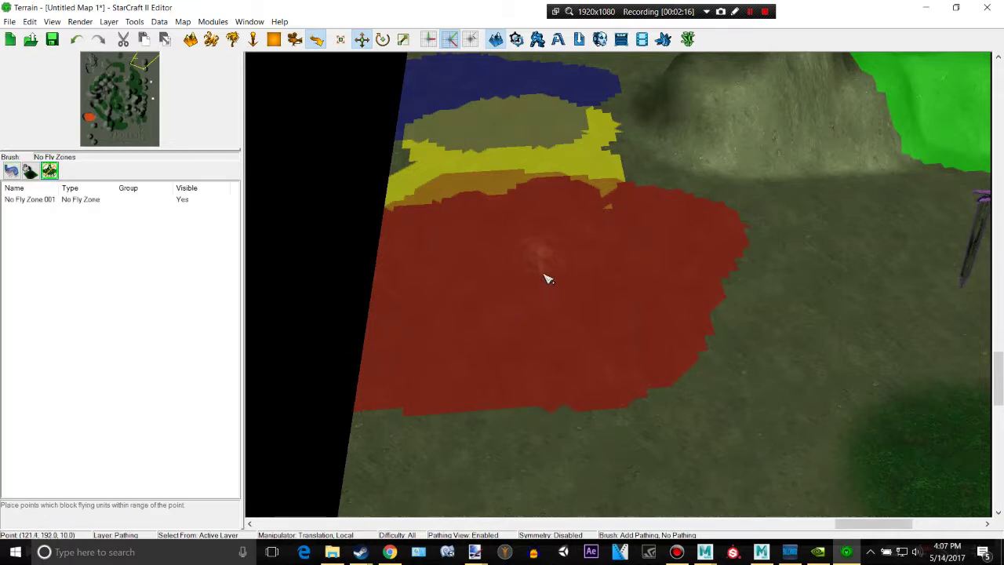
- In No Fly Zone 001's Point Properties, raise Hard Radius to 7.75
mouse_move(740, 251)
middle_mouse_down()
mouse_move(635, 272)
mouse_move(745, 264)
mouse_move(658, 256)
middle_mouse_up()
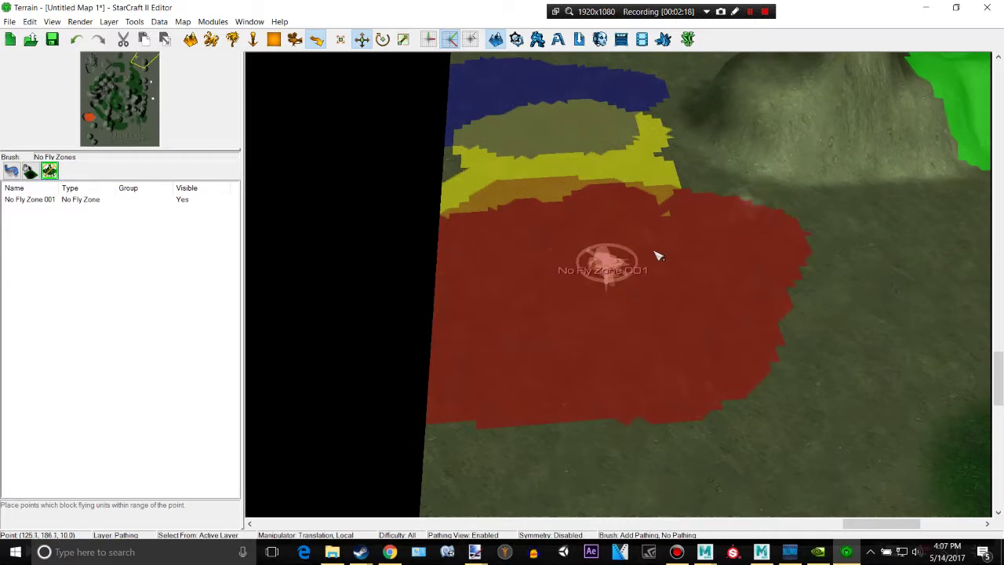
key("Escape")
left_click(611, 269)
double_click(611, 269)
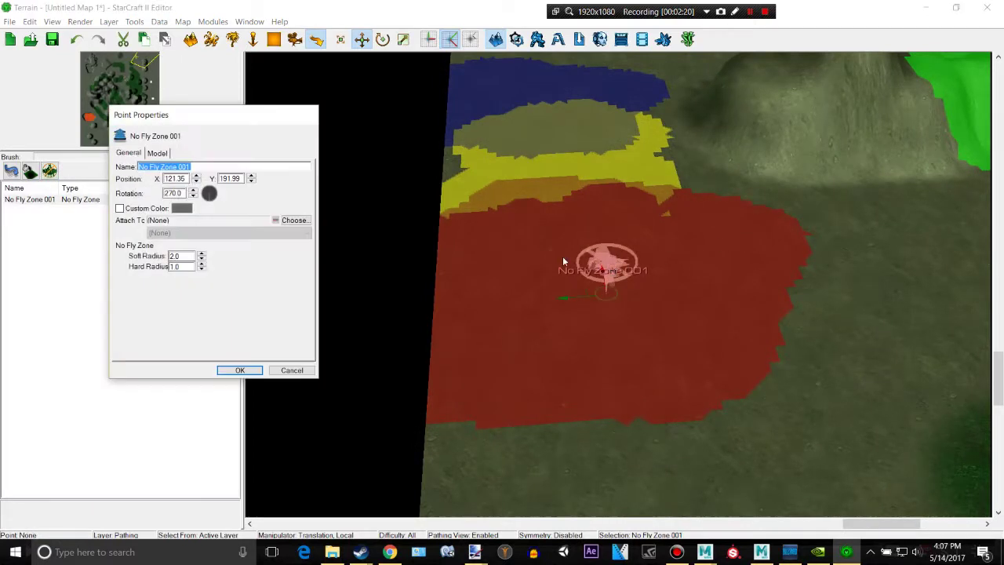
left_click(202, 264)
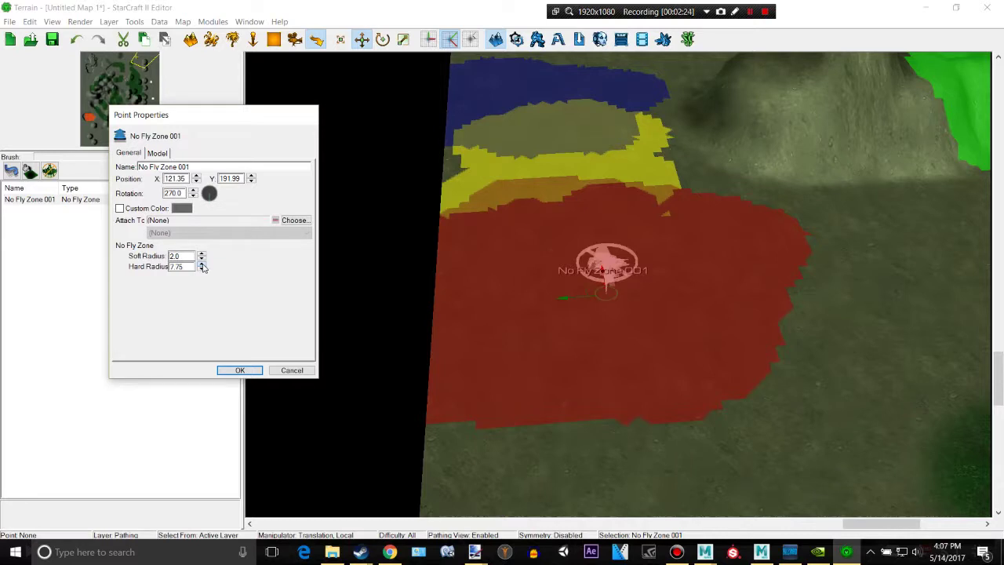
left_click(237, 370)
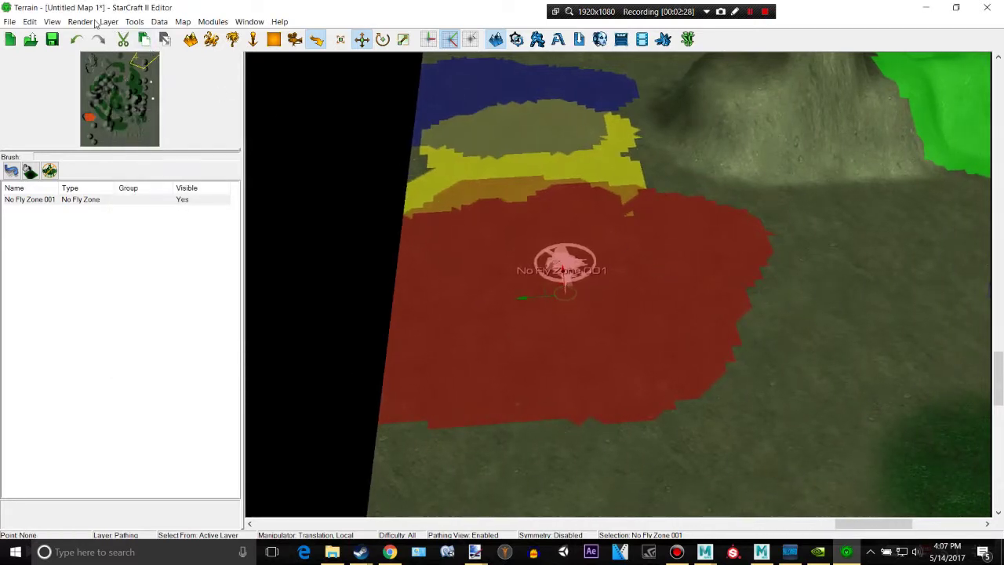
- Turn on View > Show Pathing > Show Unpathable Air and drop the hard radius to 1.75
left_click(30, 22)
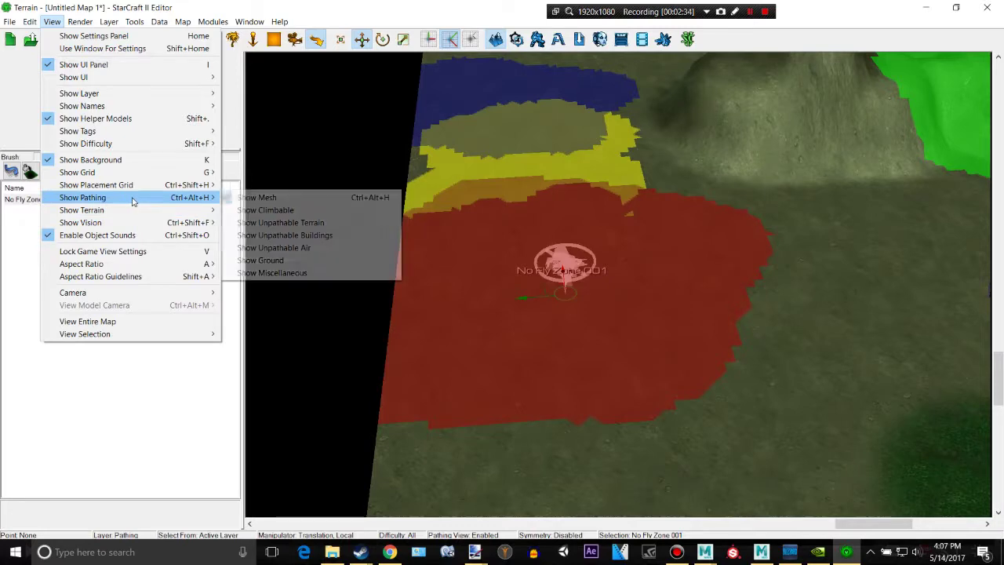
mouse_move(82, 197)
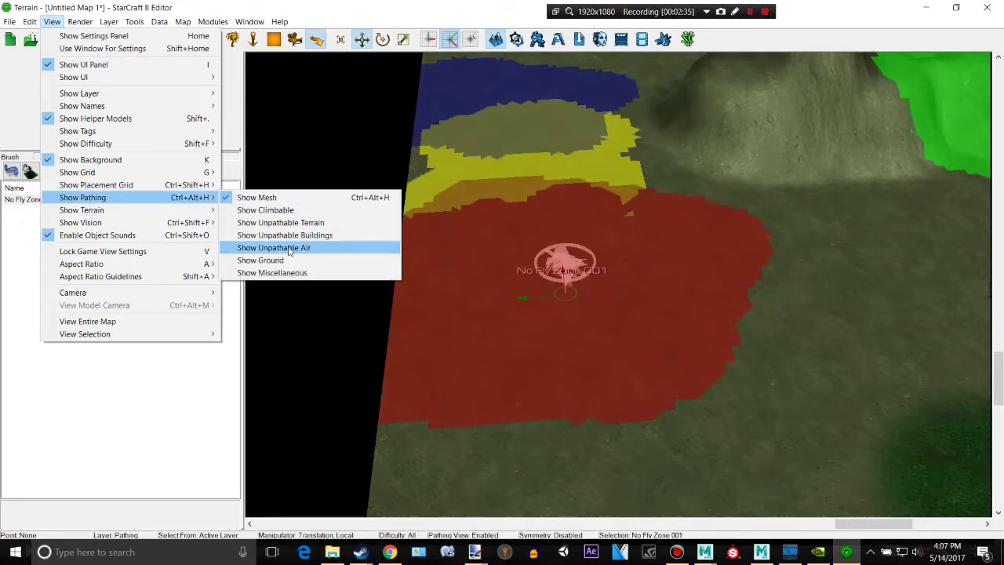
left_click(289, 248)
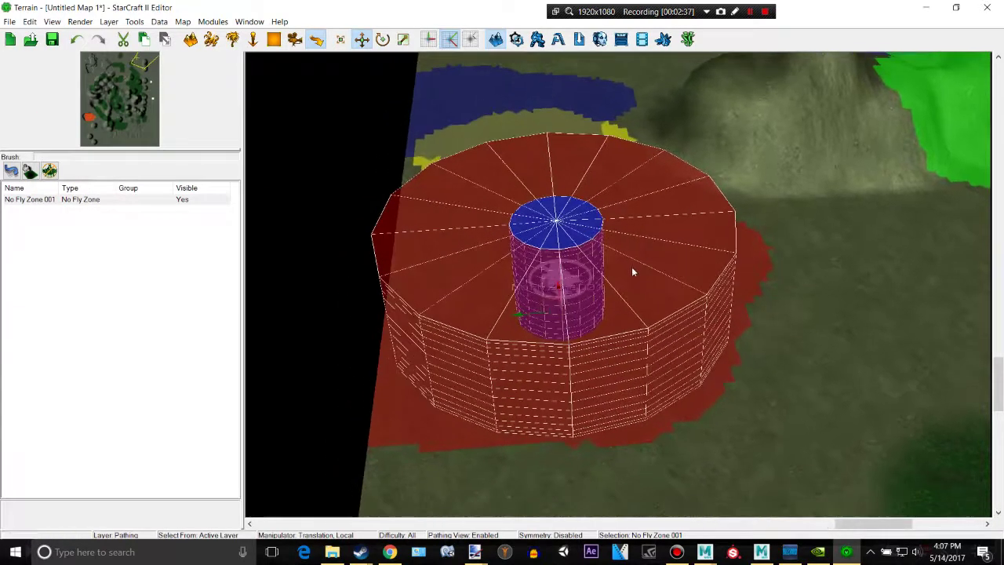
double_click(579, 227)
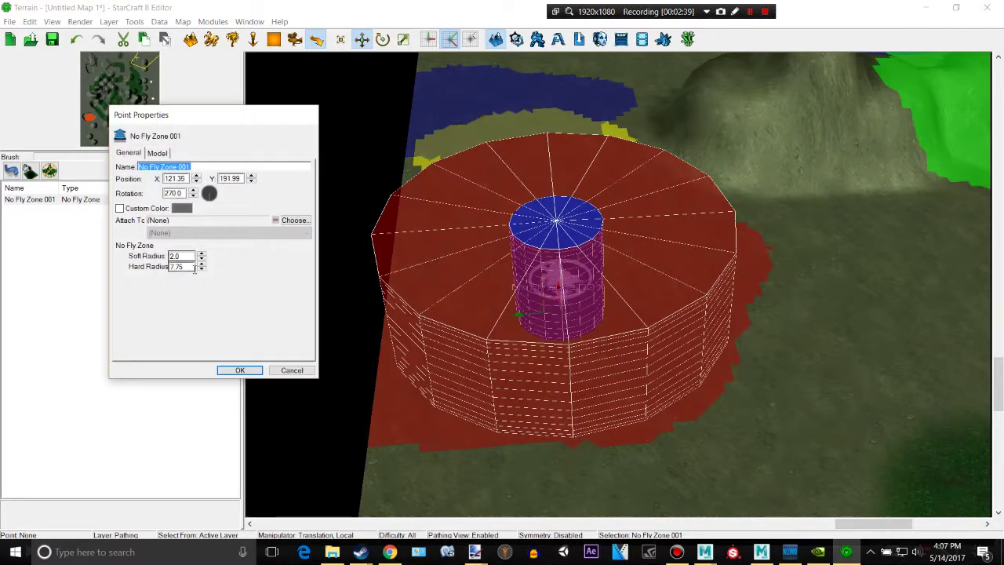
left_click(203, 269)
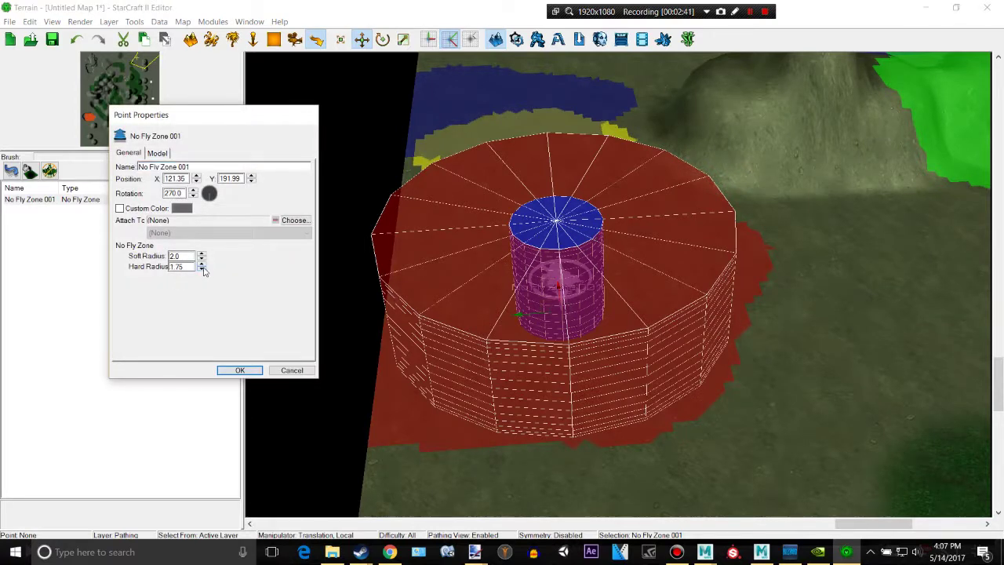
left_click(253, 370)
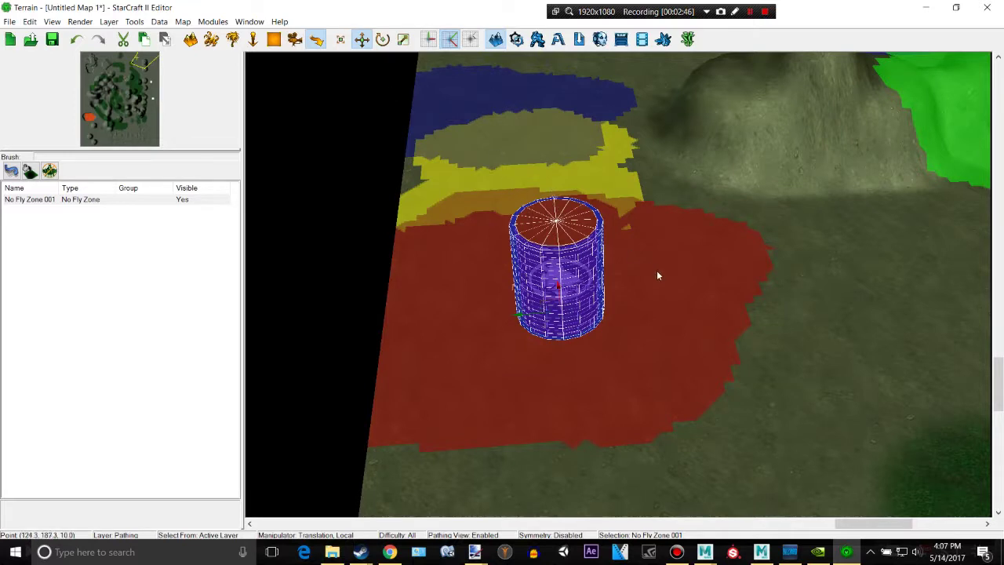
- Restore No Fly Zone 001's hard radius to 7.75 and pull back to see its cylinder
double_click(578, 221)
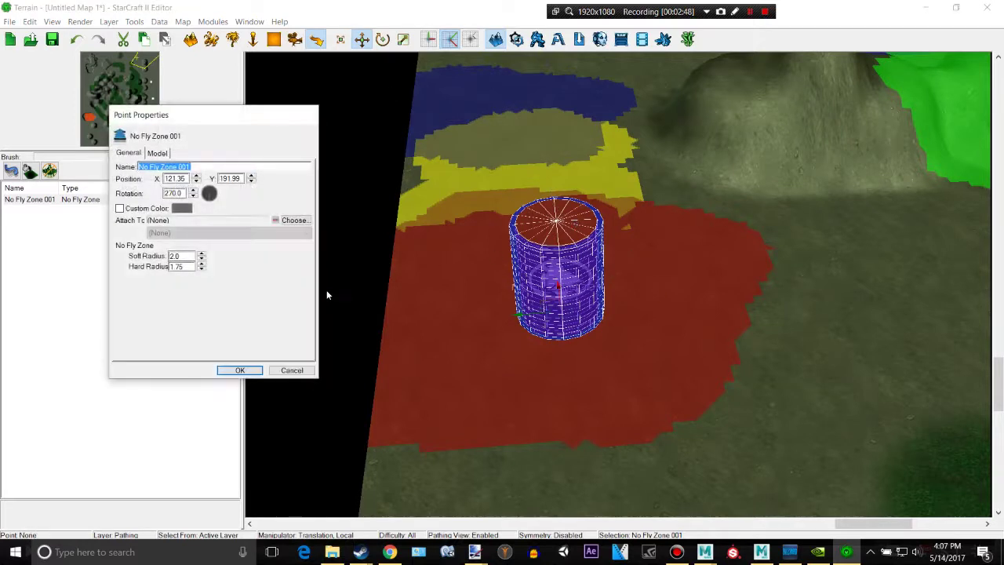
left_click(203, 268)
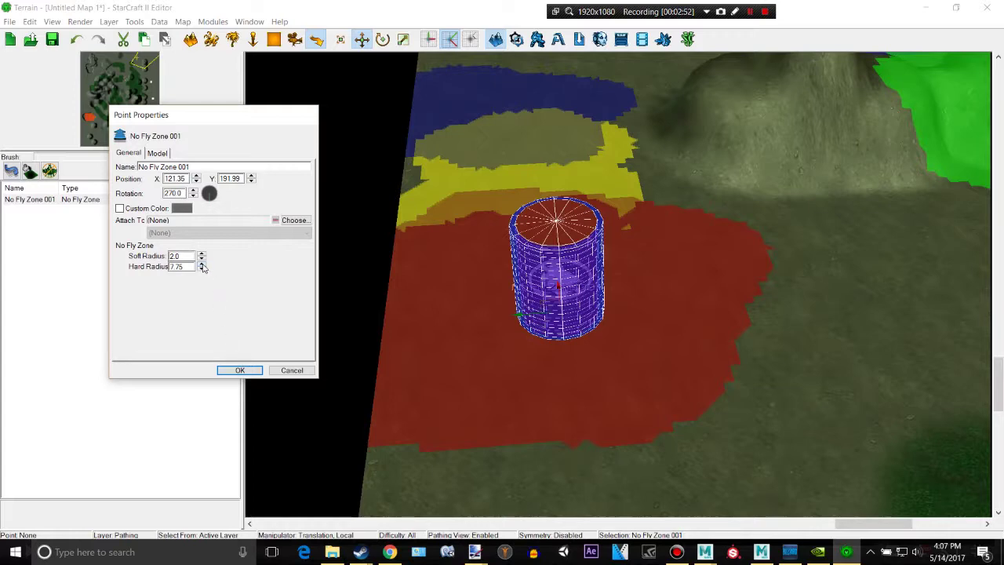
left_click(239, 370)
scroll(759, 269, "down", 3)
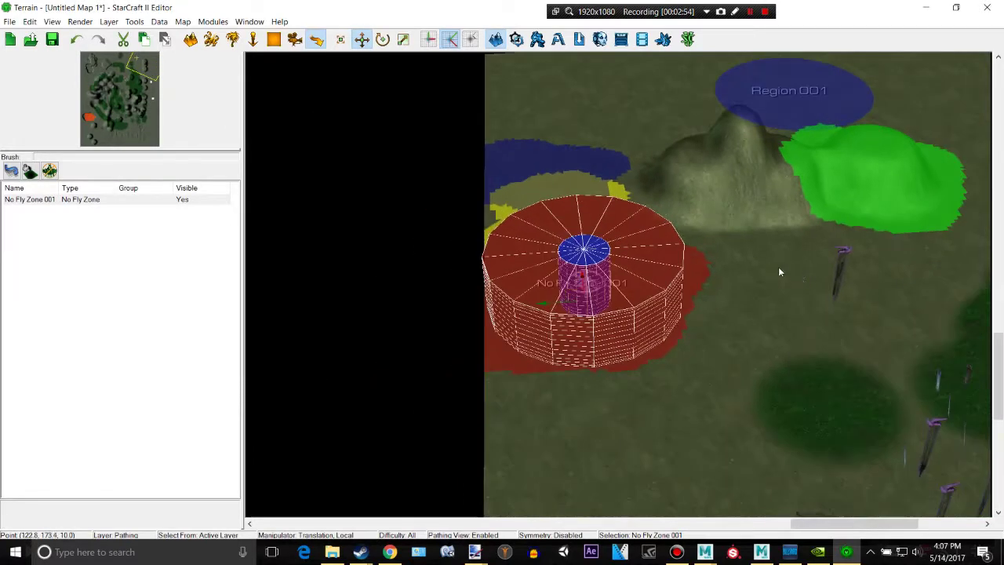
middle_click_drag(800, 272, 584, 328)
scroll(513, 208, "down", 3)
scroll(585, 200, "down", 1)
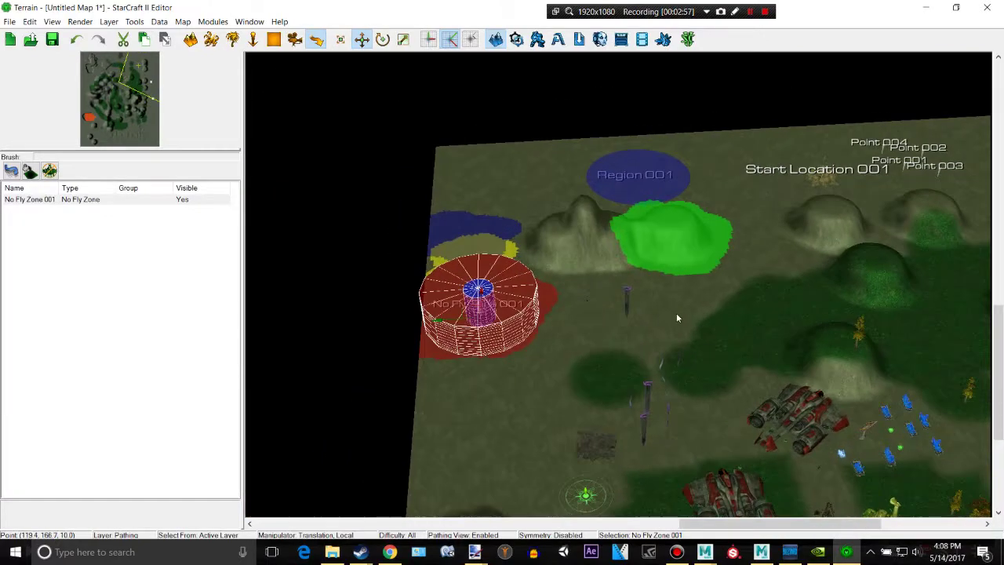
- Stamp two square red No Pathing patches on open ground left of the bases
mouse_move(677, 313)
middle_mouse_down()
mouse_move(542, 224)
mouse_move(761, 228)
middle_mouse_up()
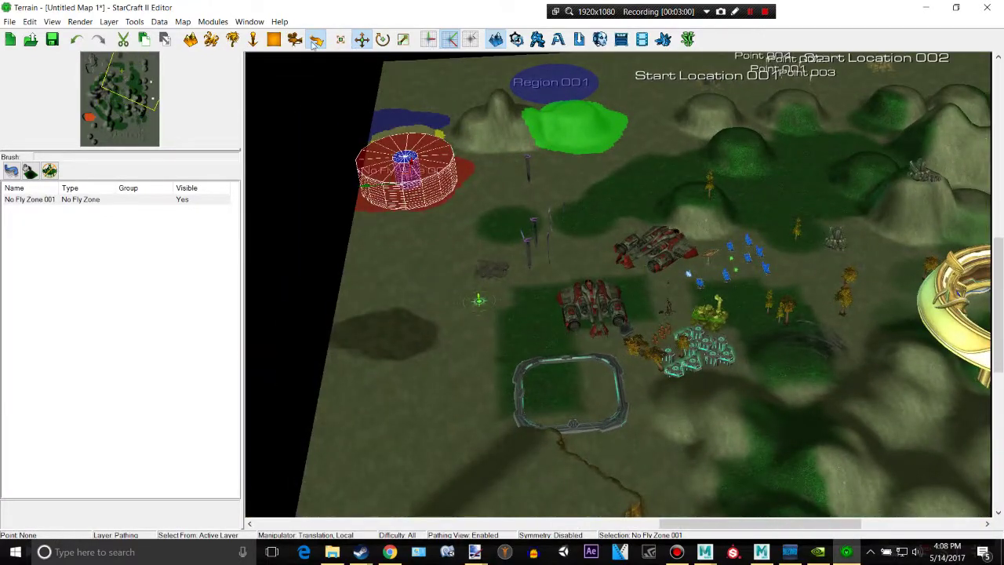
left_click(29, 171)
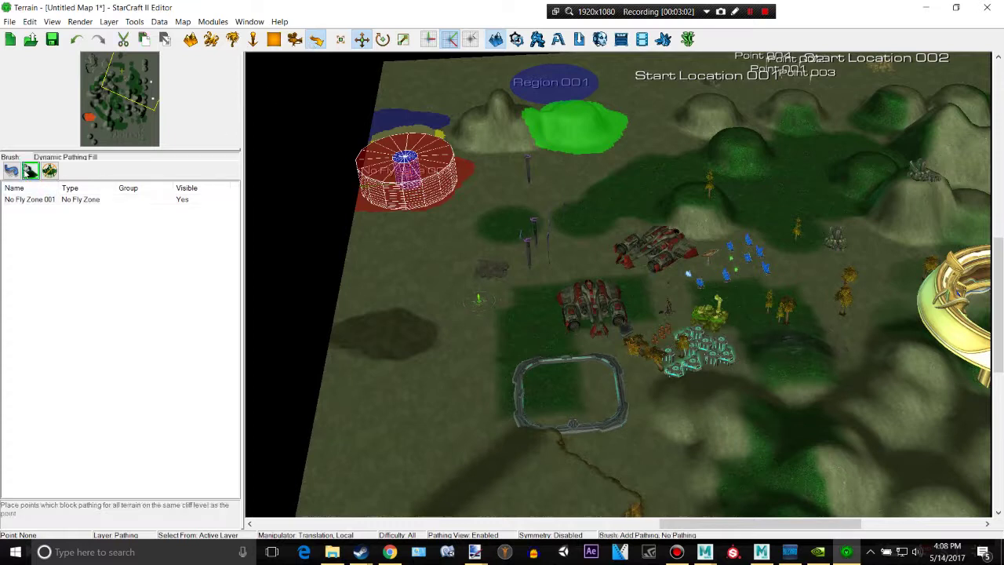
left_click(11, 171)
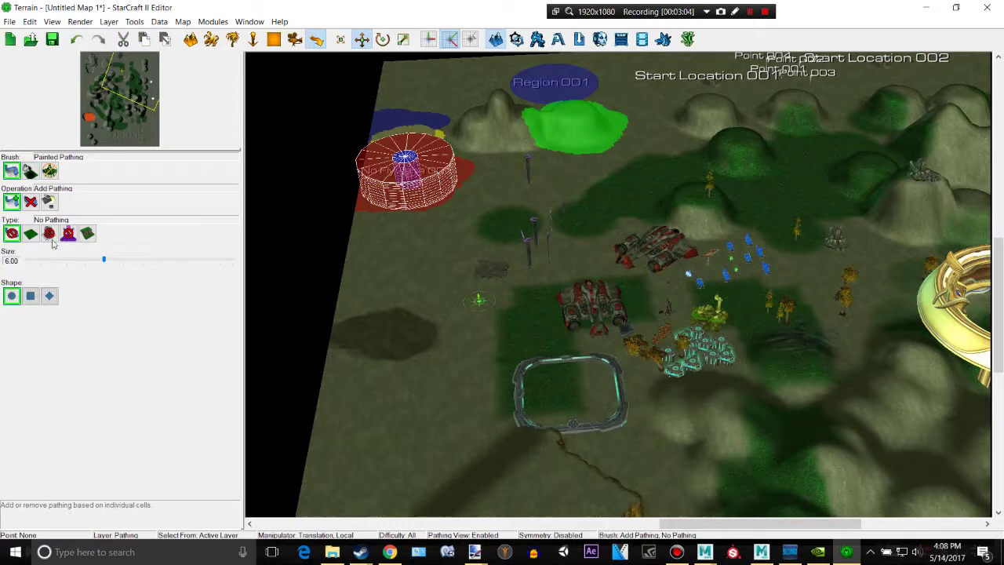
left_click(31, 296)
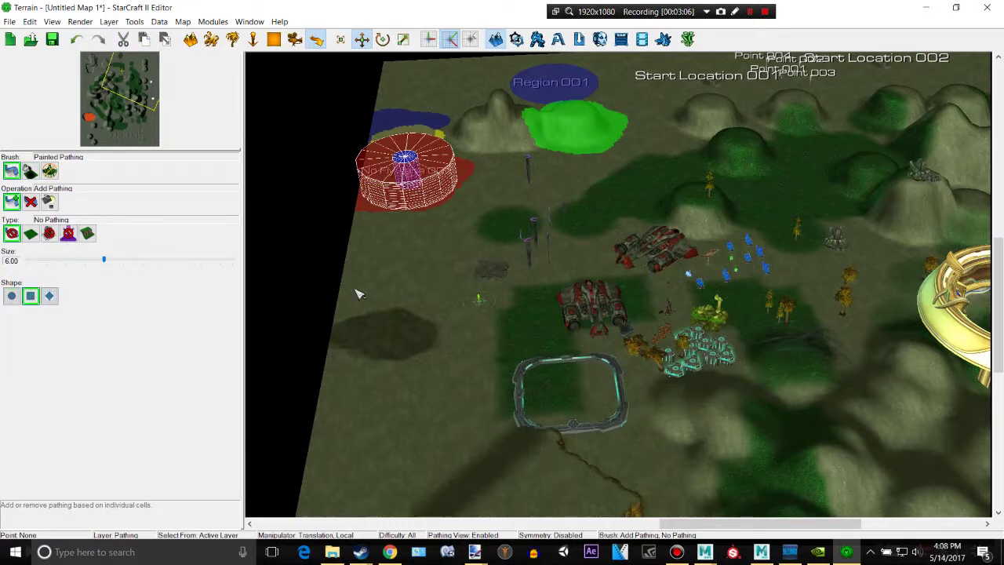
left_click(402, 284)
left_click(412, 332)
- Add diamond No Pathing patches below the squares and join everything into one column
left_click(49, 296)
left_click(396, 384)
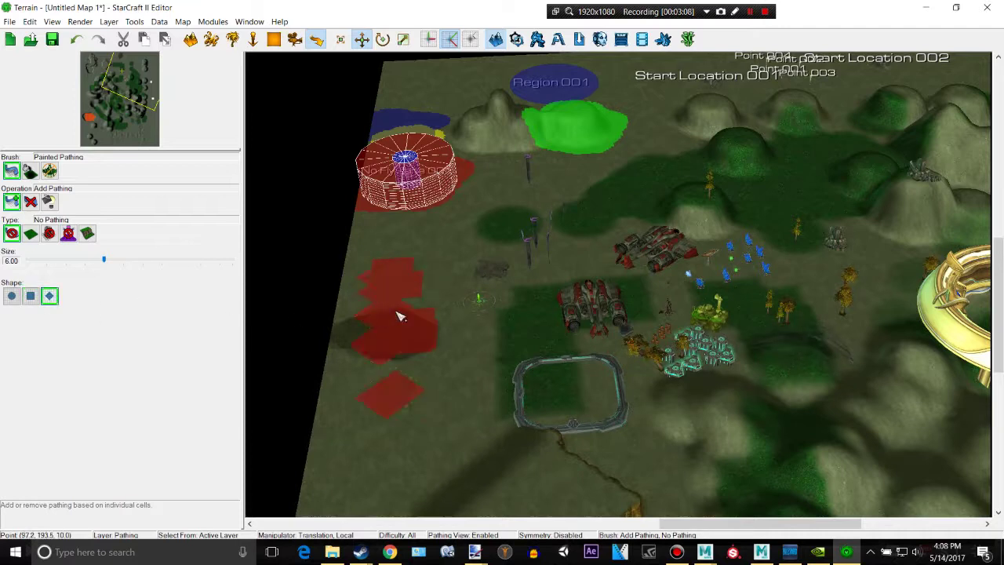
left_click(377, 428)
left_click_drag(395, 397, 406, 309)
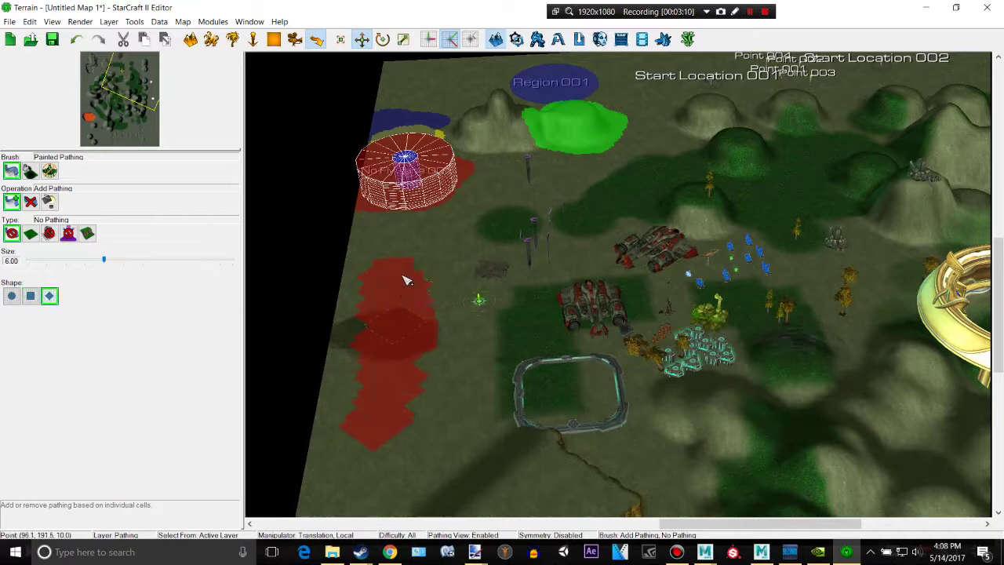